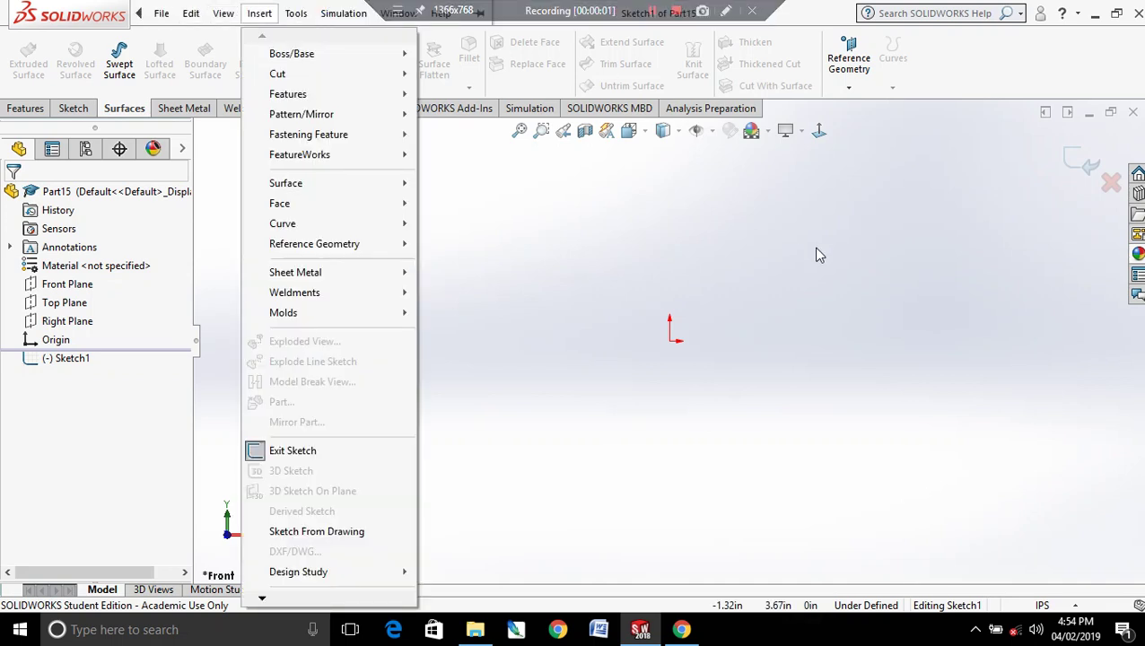
# Step: Dismiss the open menu and select the Front Plane
pyautogui.click(816, 255)
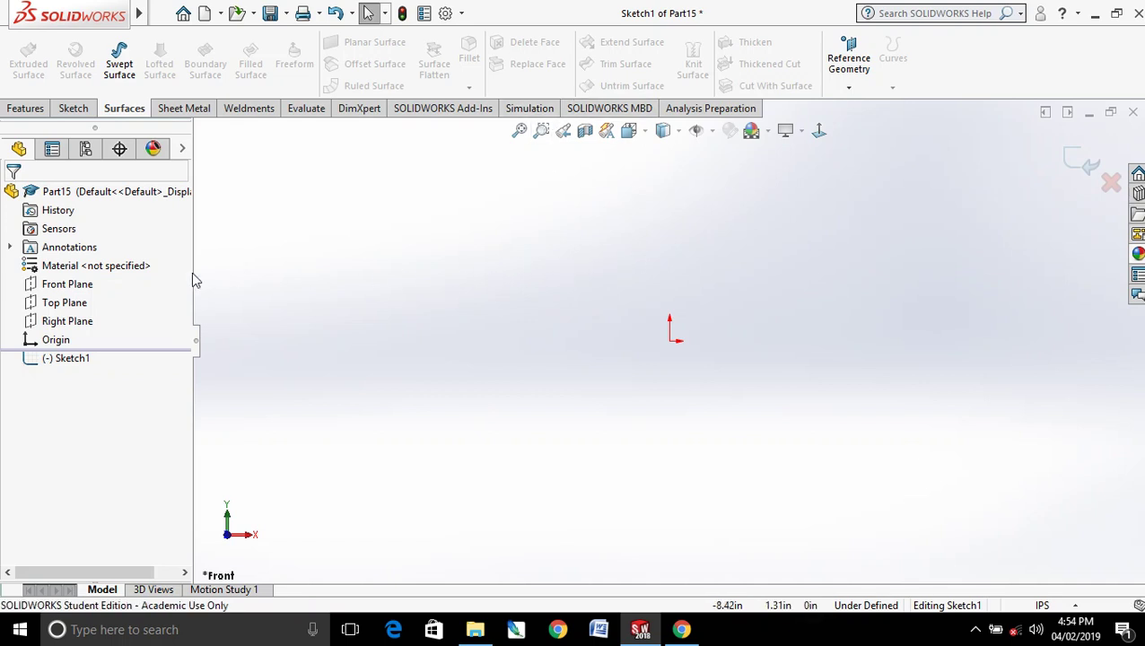
pyautogui.click(68, 283)
pyautogui.rightClick(740, 296)
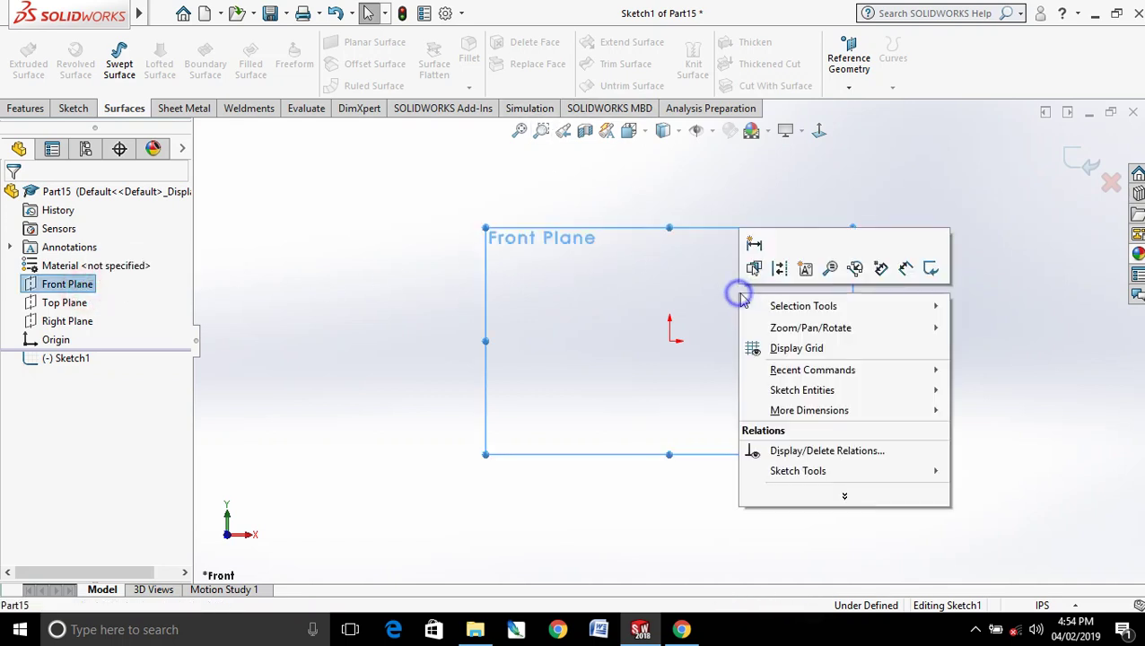
pyautogui.click(629, 322)
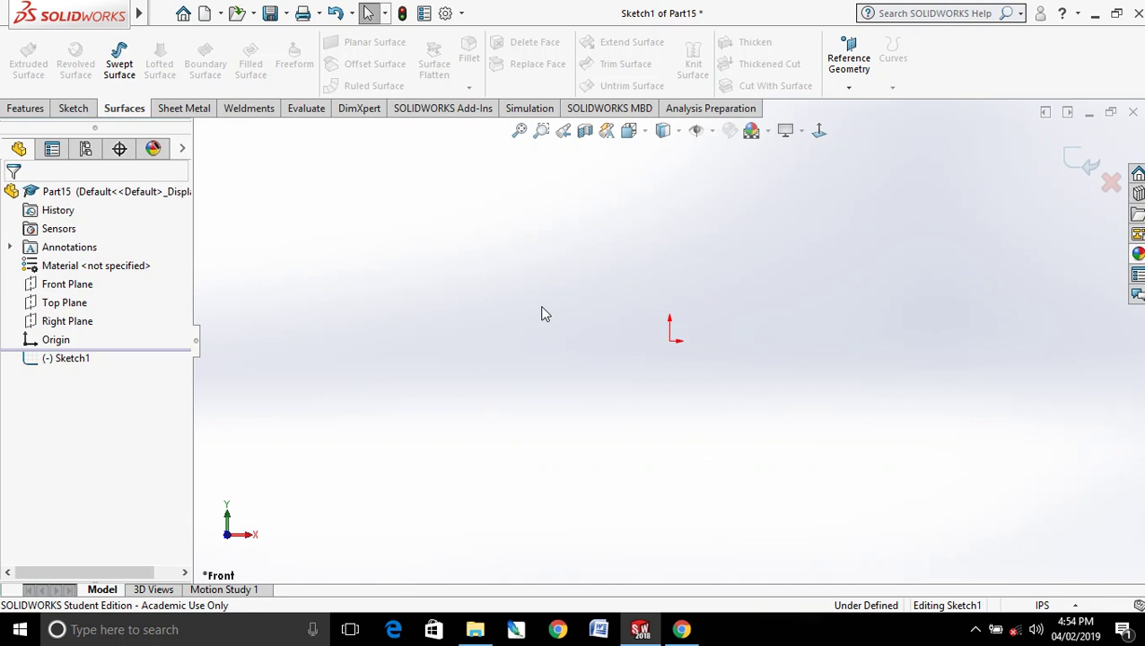
# Step: Draw a circle centred on the origin in Sketch1 on the front plane
pyautogui.click(73, 108)
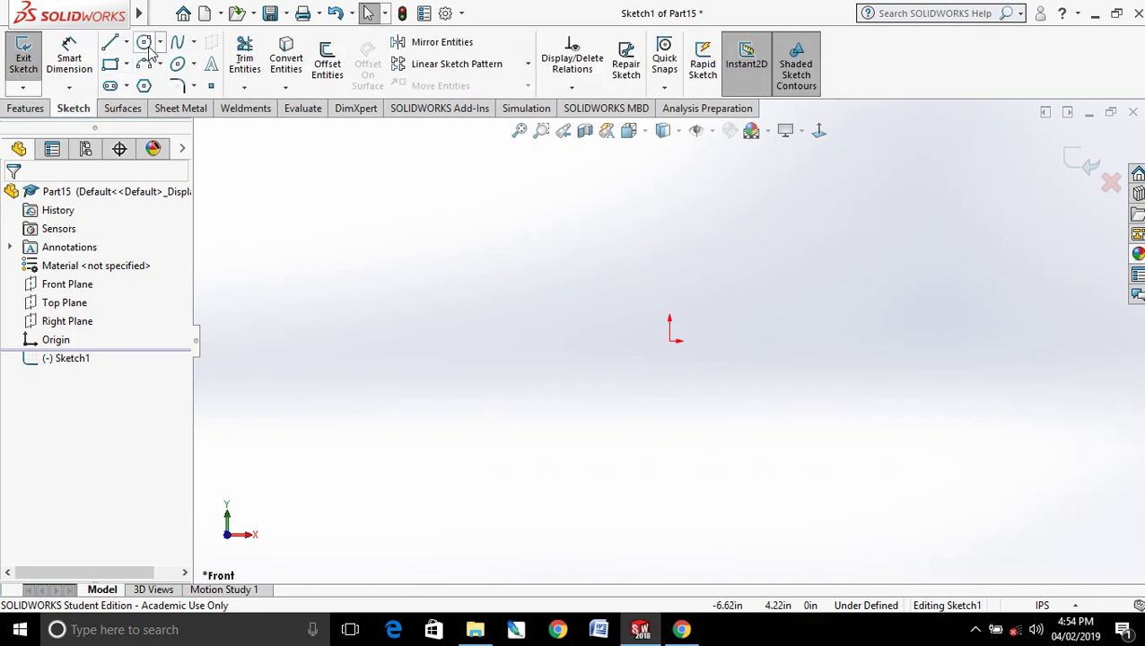
pyautogui.click(143, 42)
pyautogui.click(670, 341)
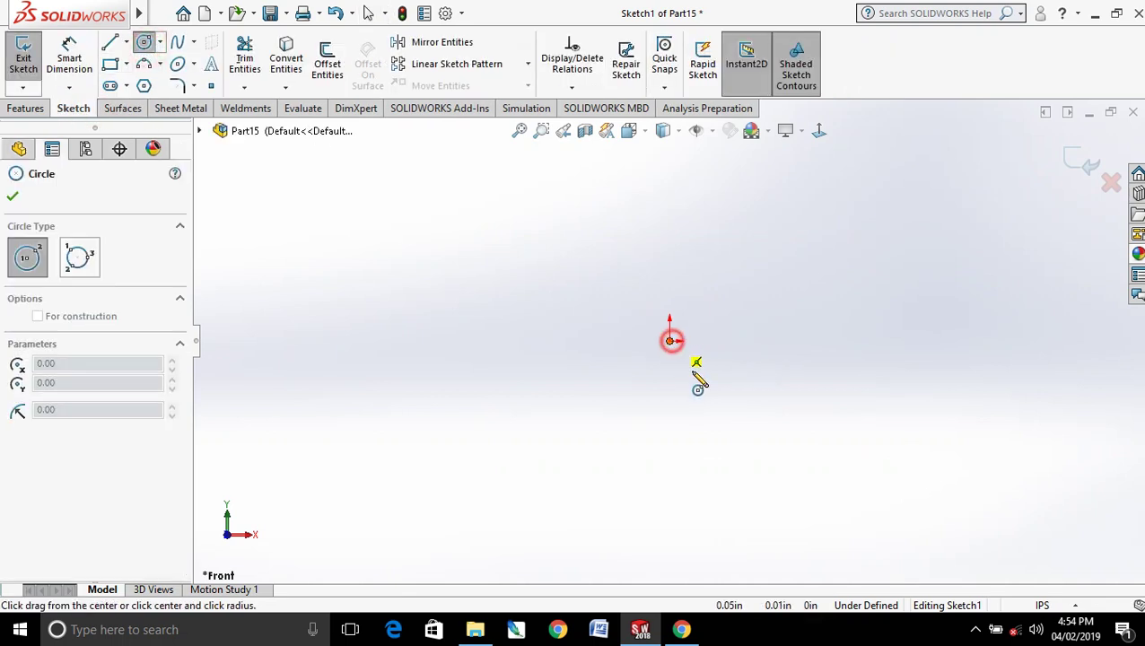
pyautogui.click(738, 393)
# Step: Extrude the circle 5.13 in into an open cylindrical surface, Surface-Extrude1
pyautogui.click(122, 107)
pyautogui.click(28, 61)
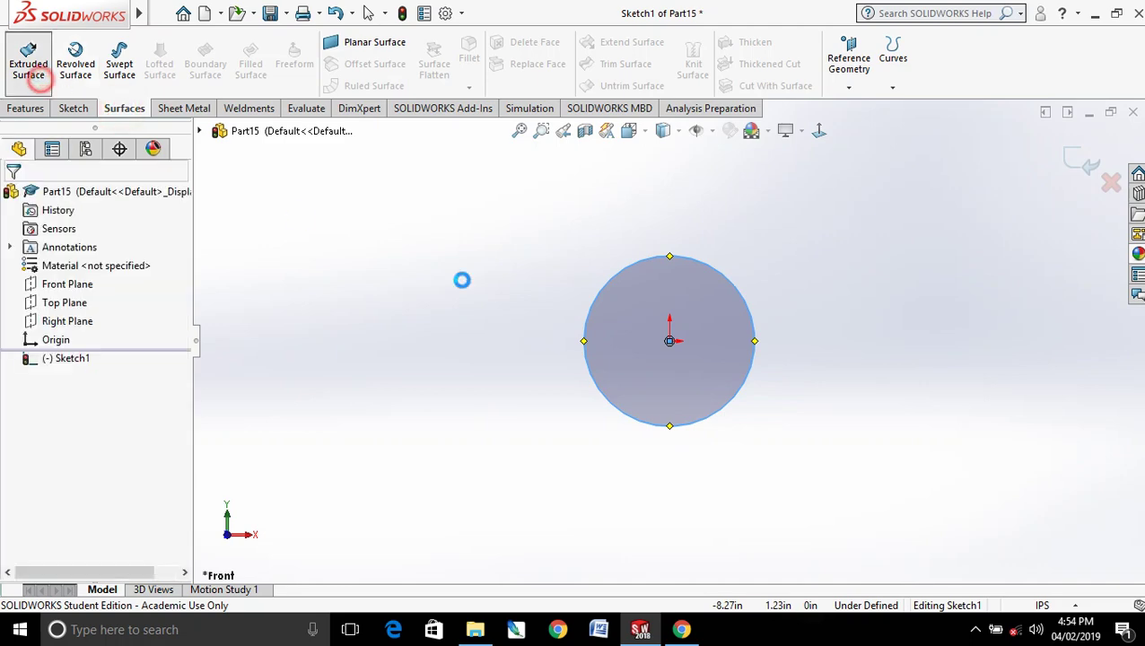
pyautogui.click(636, 360)
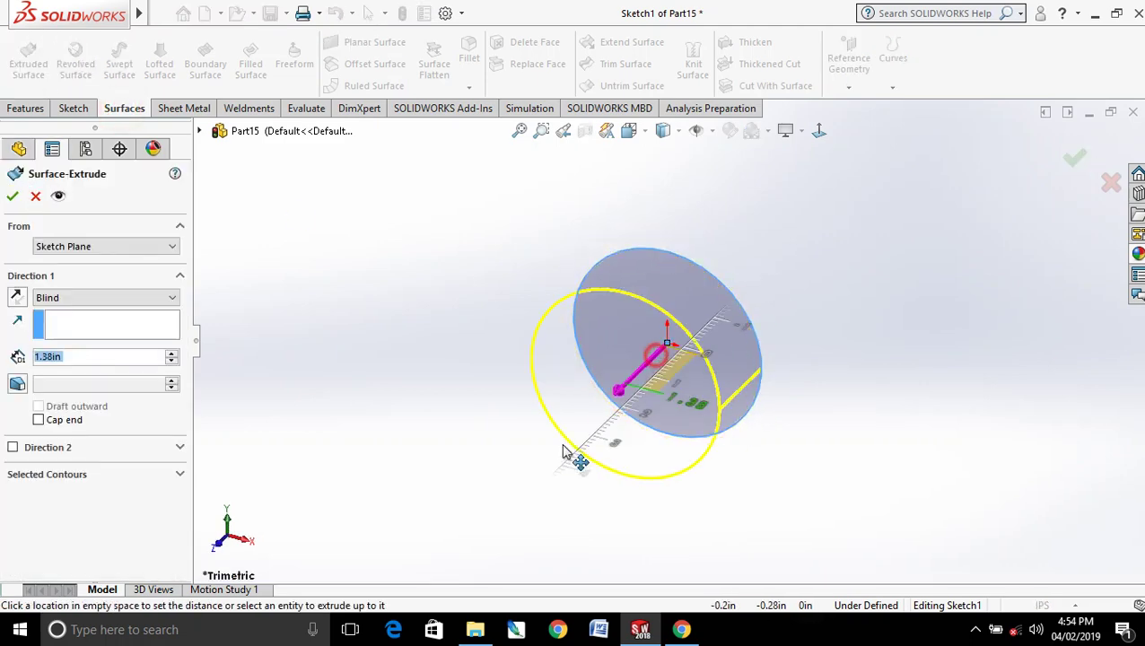
pyautogui.click(580, 485)
pyautogui.click(11, 198)
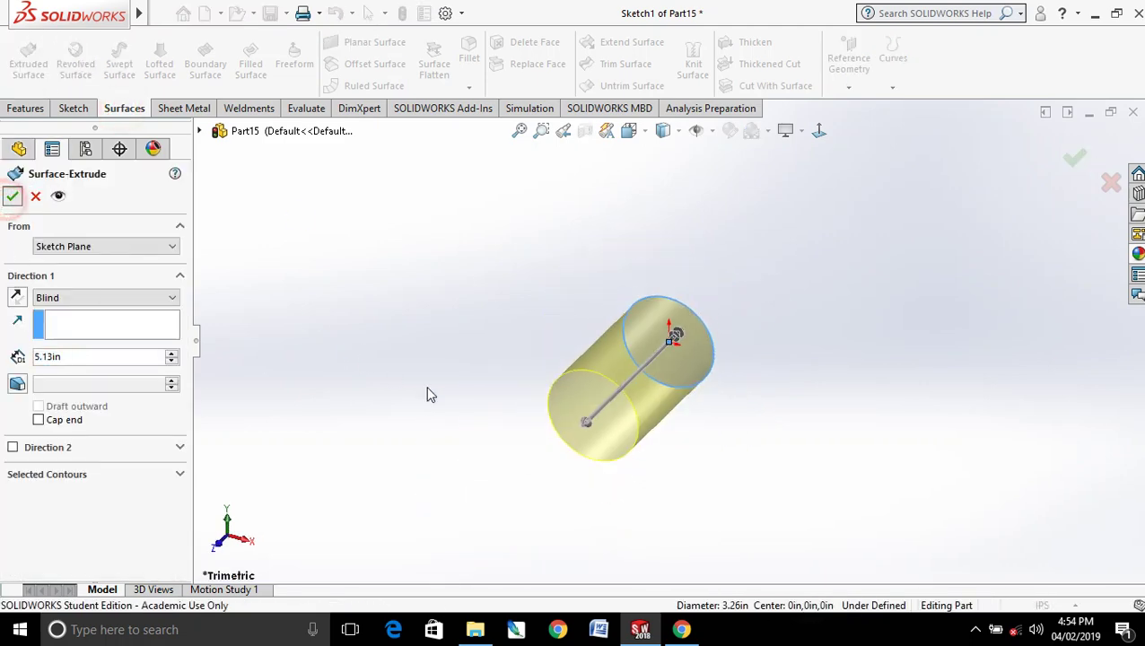
pyautogui.moveTo(716, 434)
pyautogui.mouseDown(button='middle')
pyautogui.moveTo(642, 495)
pyautogui.moveTo(803, 314)
pyautogui.moveTo(680, 320)
pyautogui.mouseUp(button='middle')
pyautogui.scroll(-2, 677, 323)
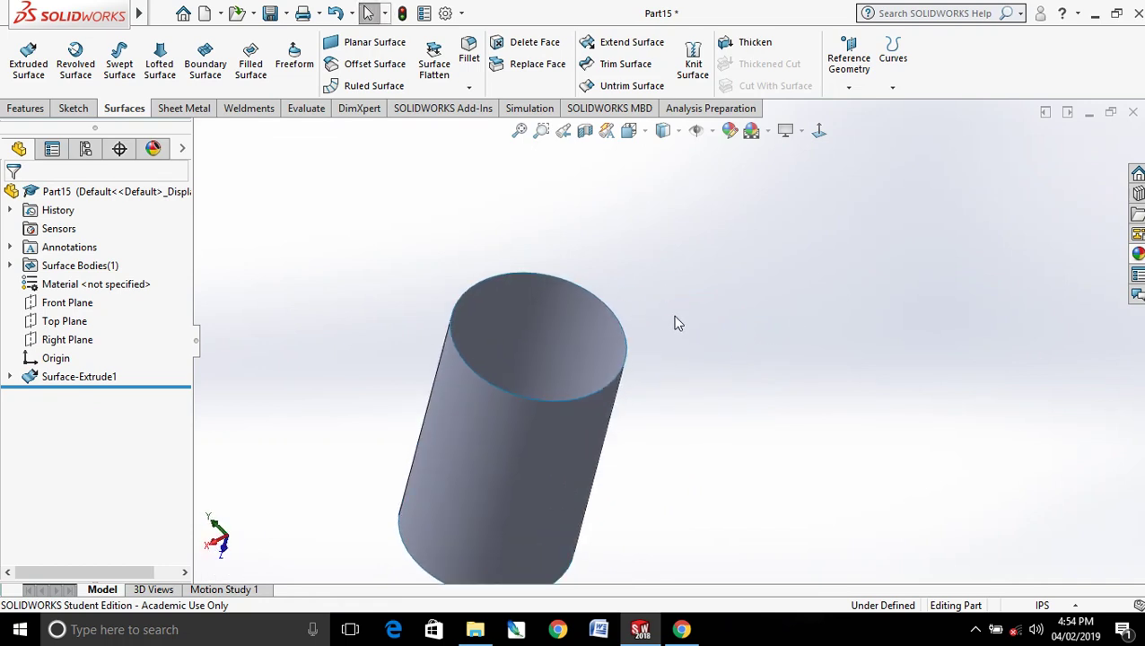
# Step: Cap the cylinder's top edge with a planar surface
pyautogui.click(375, 42)
pyautogui.click(515, 274)
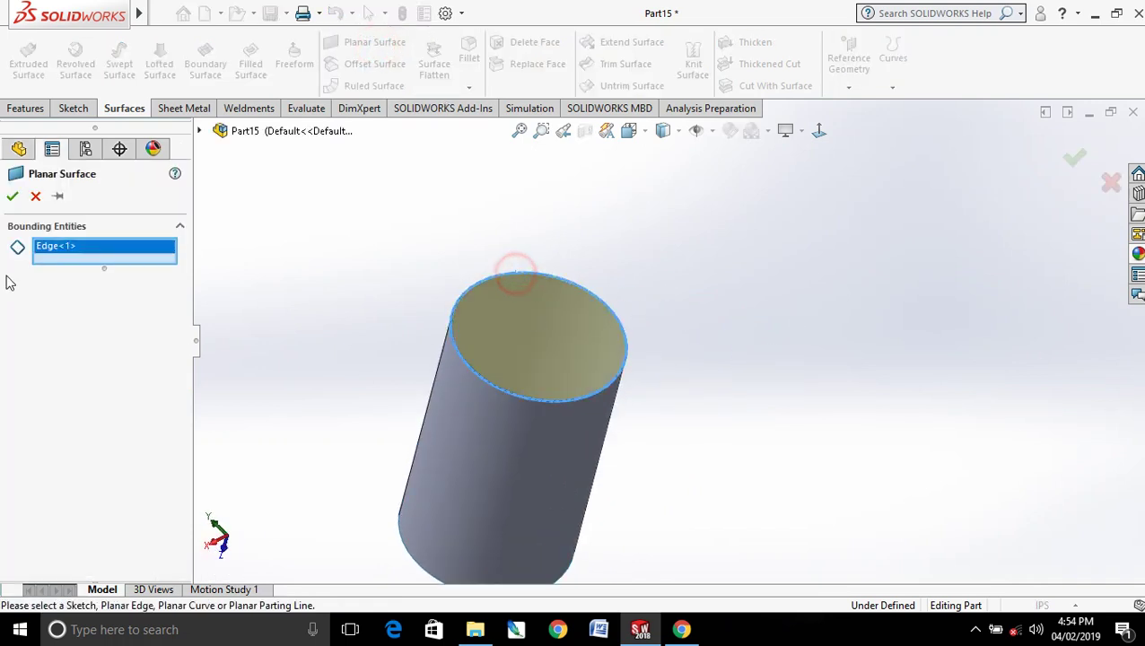
pyautogui.click(12, 196)
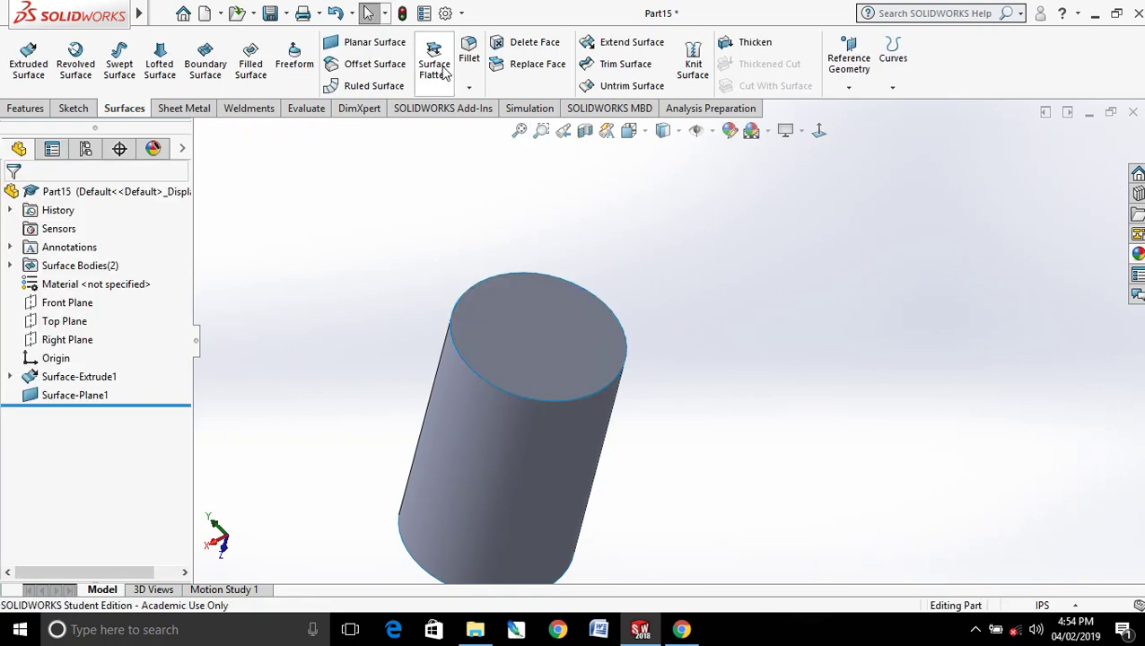
# Step: Offset the top cap face, then undo that first offset attempt
pyautogui.click(391, 72)
pyautogui.click(546, 370)
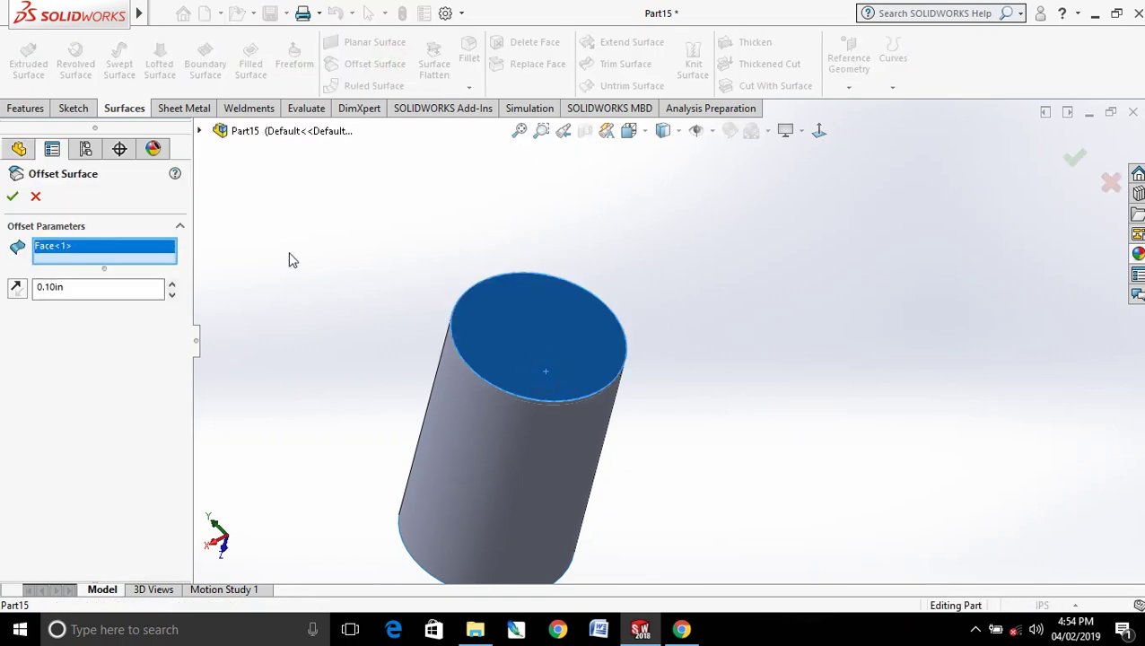
pyautogui.click(13, 196)
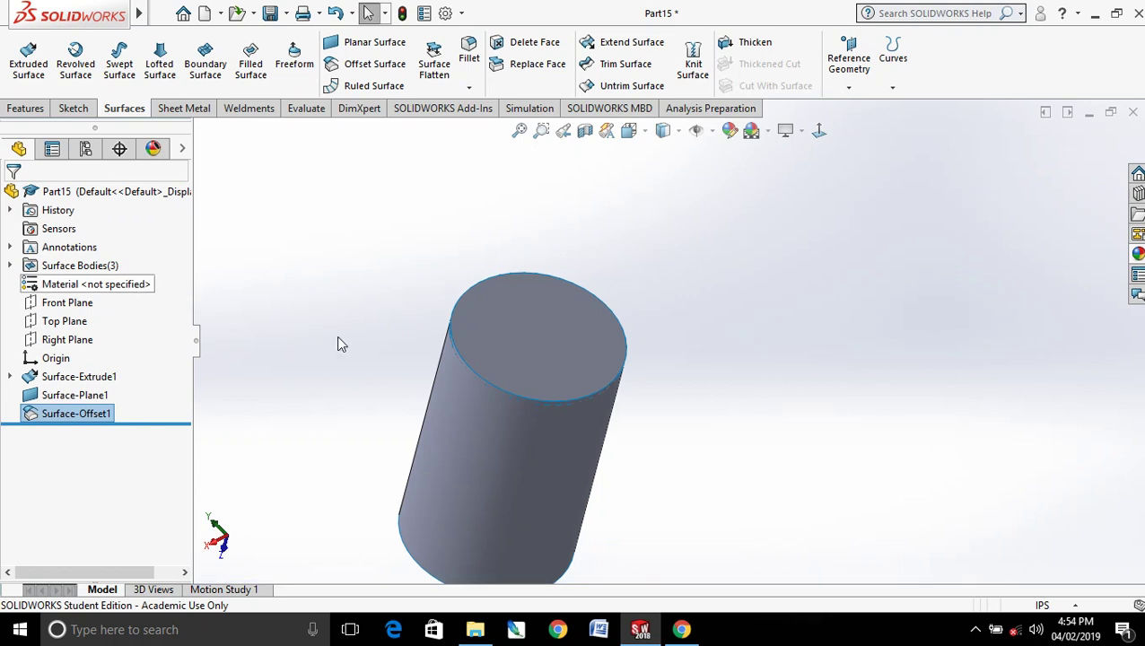
pyautogui.moveTo(339, 344)
pyautogui.mouseDown(button='middle')
pyautogui.moveTo(626, 396)
pyautogui.moveTo(606, 286)
pyautogui.moveTo(624, 258)
pyautogui.mouseUp(button='middle')
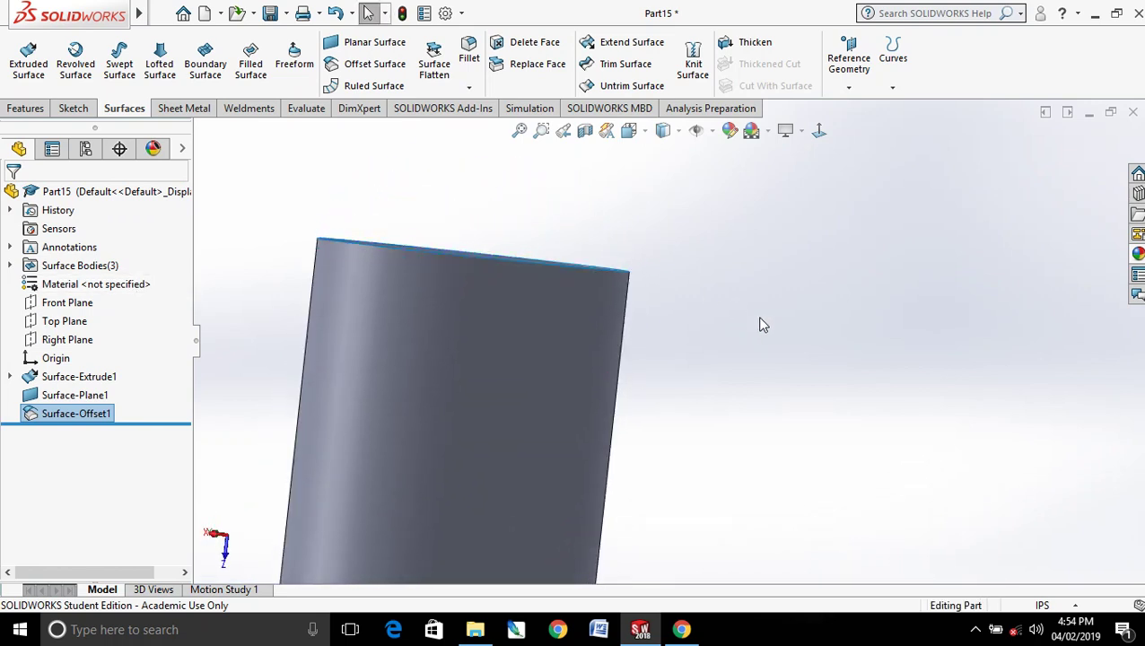
pyautogui.hotkey('ctrl', 'z')
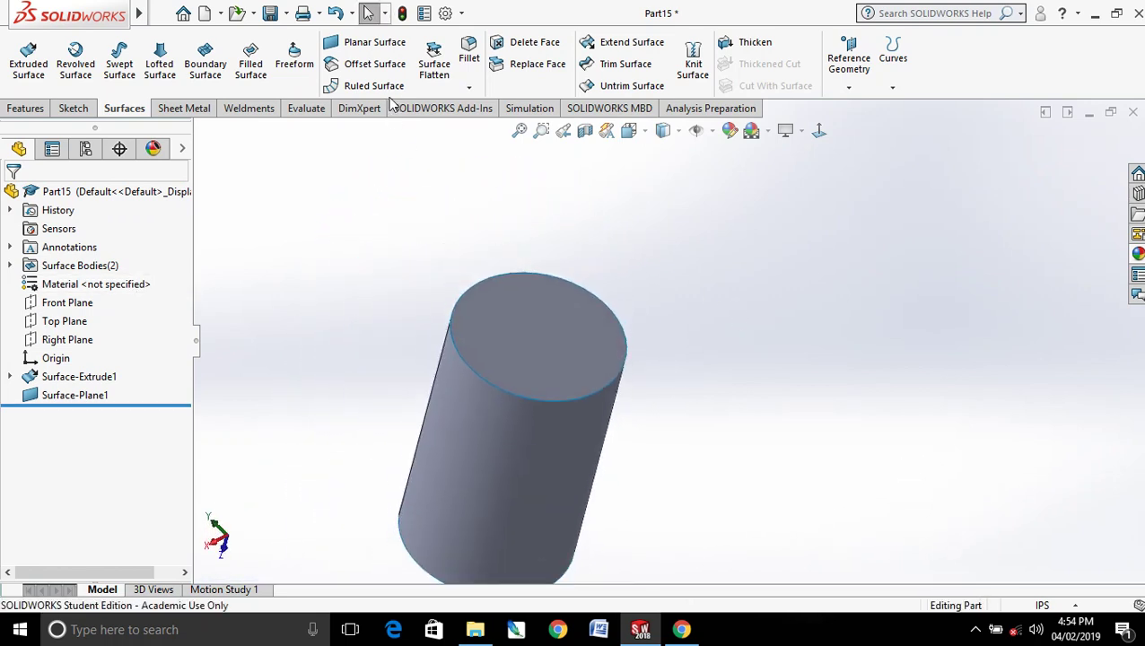
# Step: Offset the top cap 0.40 in upward with reversed direction, creating Surface-Offset2
pyautogui.click(380, 72)
pyautogui.click(516, 328)
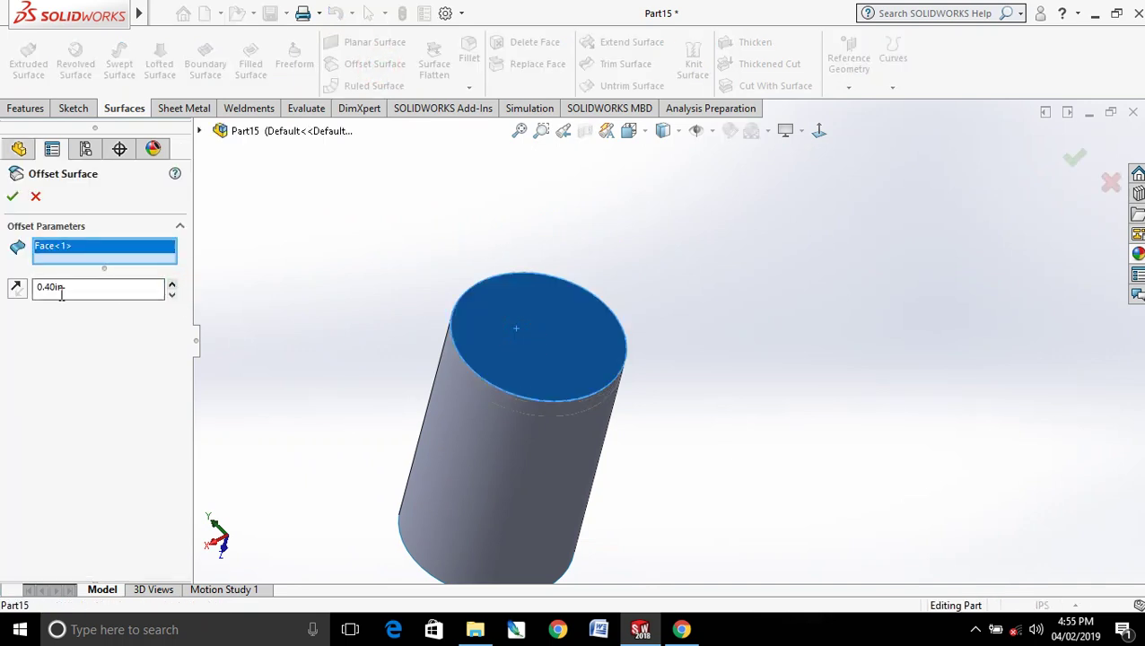
pyautogui.click(16, 292)
pyautogui.moveTo(590, 399); pyautogui.dragTo(569, 267, button='middle')
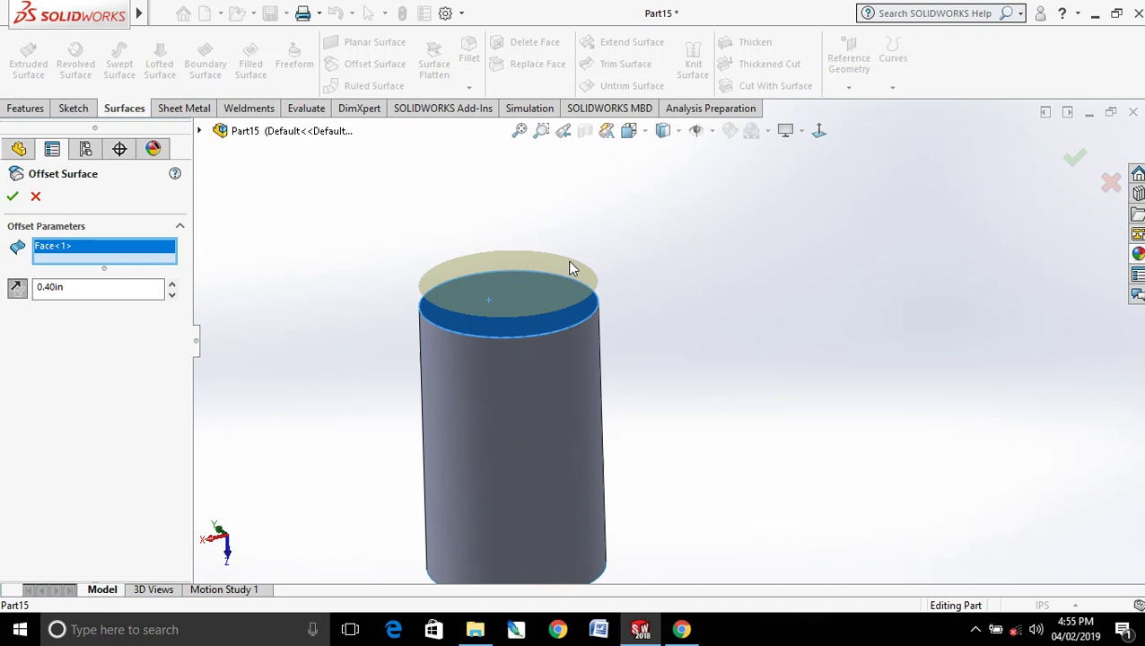
pyautogui.scroll(-2, 550, 287)
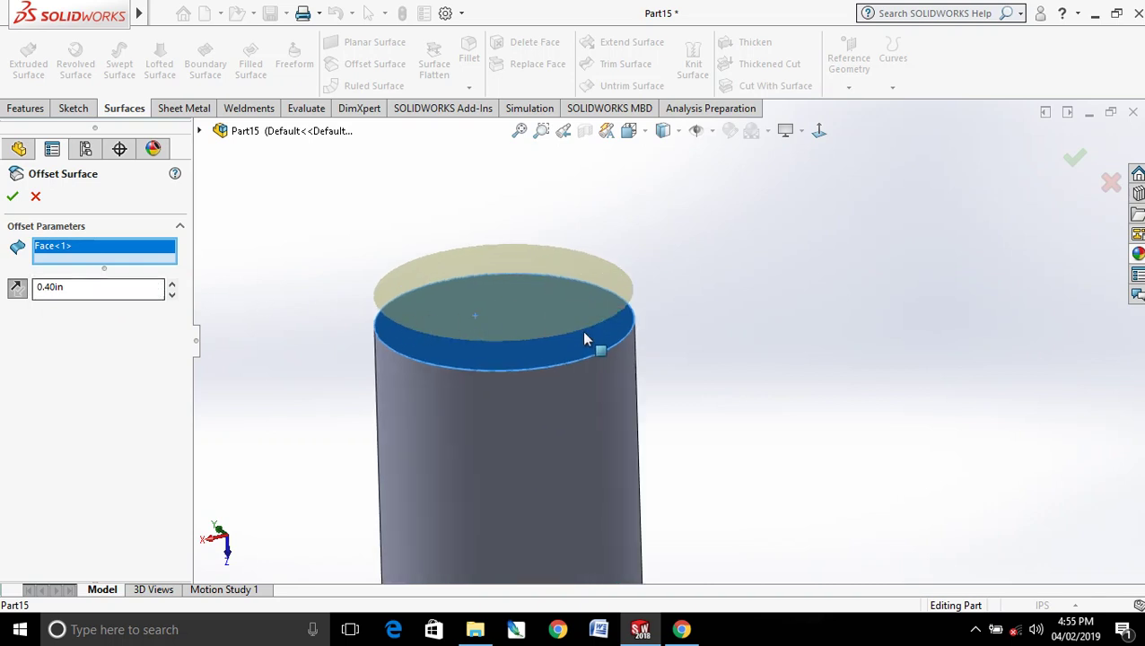
pyautogui.click(12, 196)
pyautogui.click(838, 418)
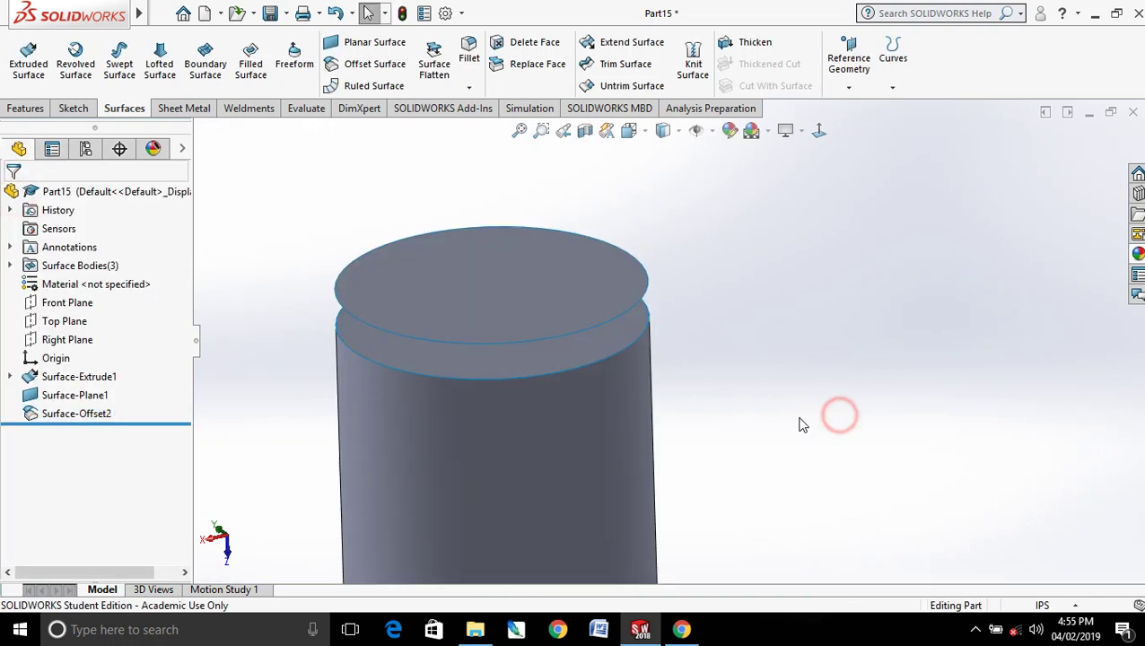
pyautogui.moveTo(803, 425)
pyautogui.mouseDown(button='middle')
pyautogui.moveTo(735, 370)
pyautogui.moveTo(449, 296)
pyautogui.mouseUp(button='middle')
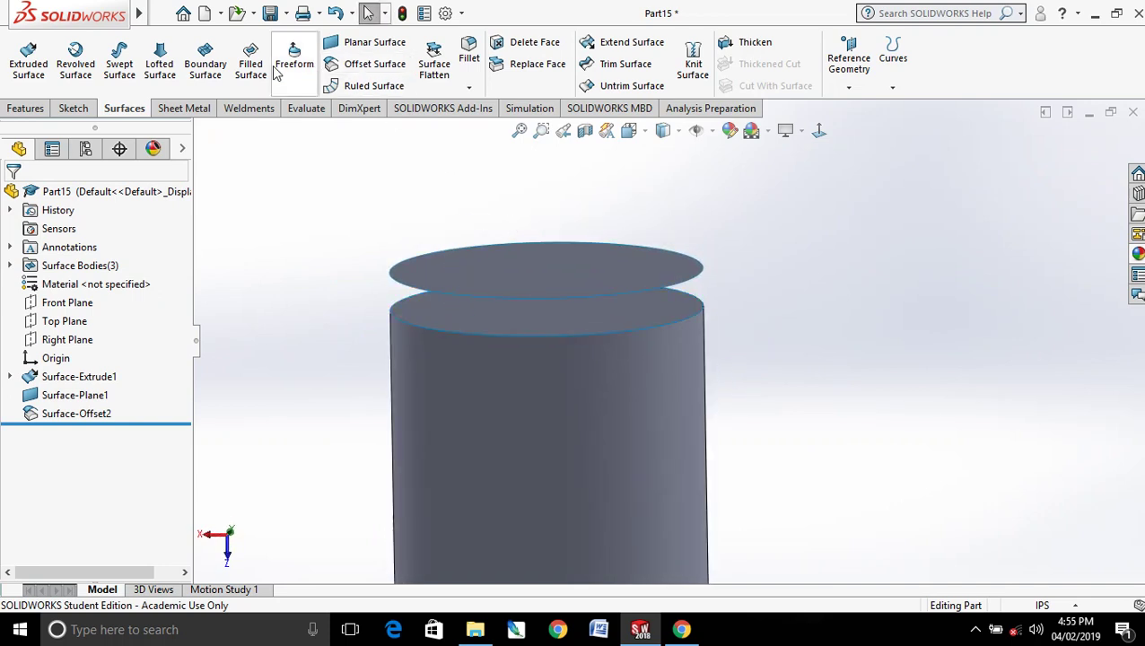
# Step: Create a boundary surface from the cylinder's top edge and select the raised disc Surface-Offset2
pyautogui.click(208, 61)
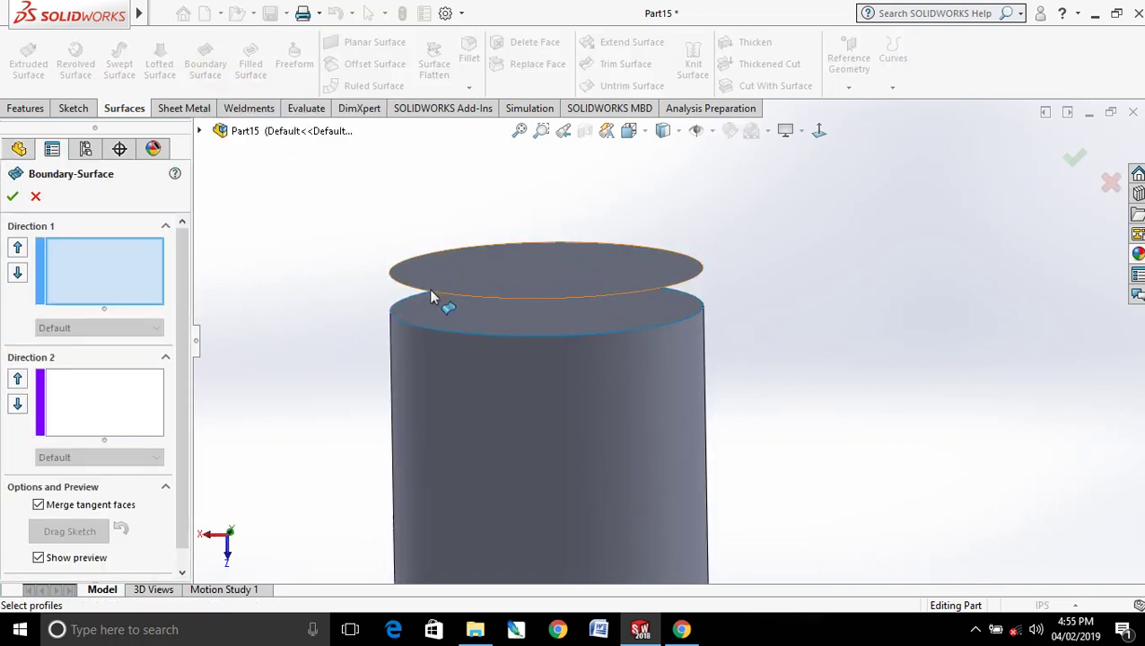
pyautogui.click(423, 325)
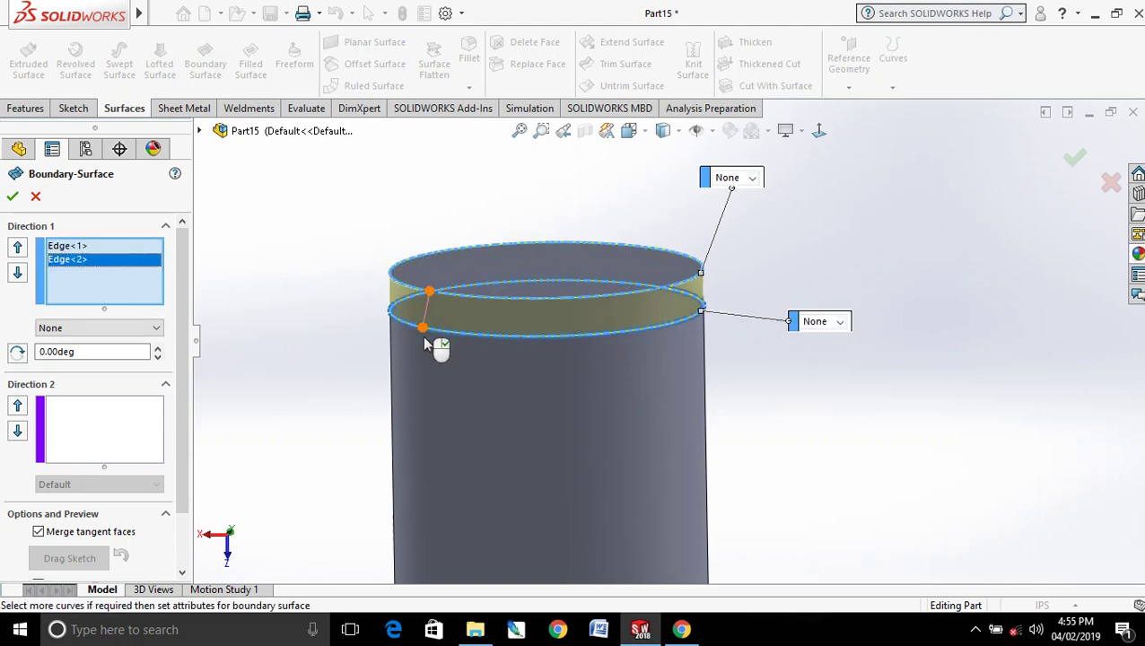
pyautogui.click(12, 196)
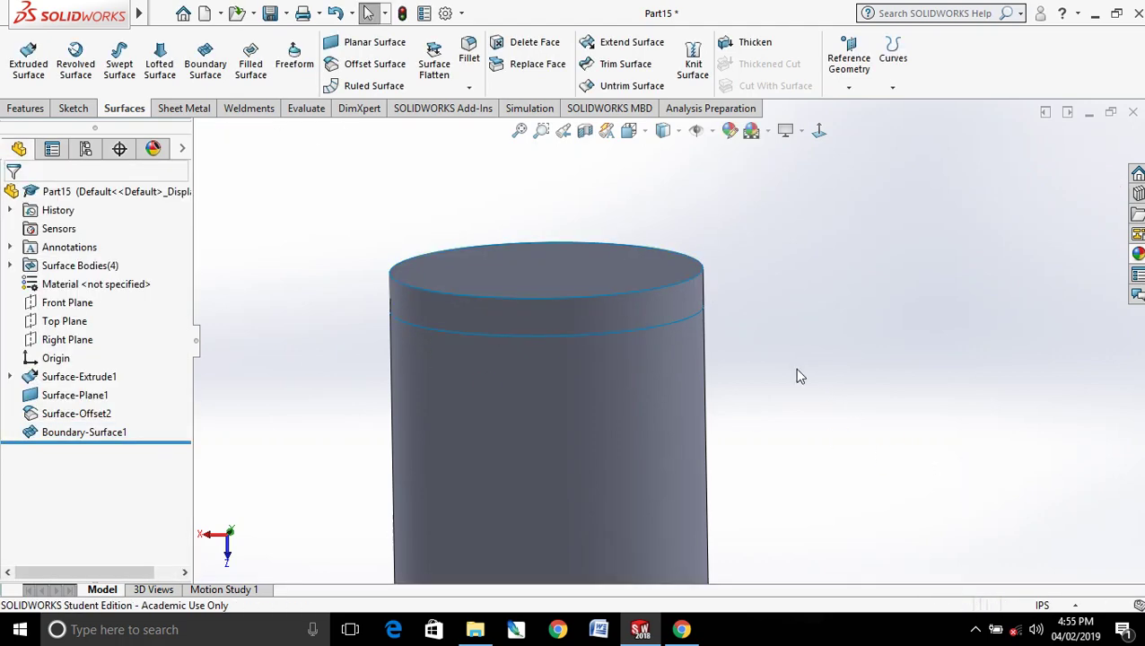
pyautogui.moveTo(780, 326)
pyautogui.mouseDown(button='middle')
pyautogui.moveTo(860, 436)
pyautogui.moveTo(780, 395)
pyautogui.mouseUp(button='middle')
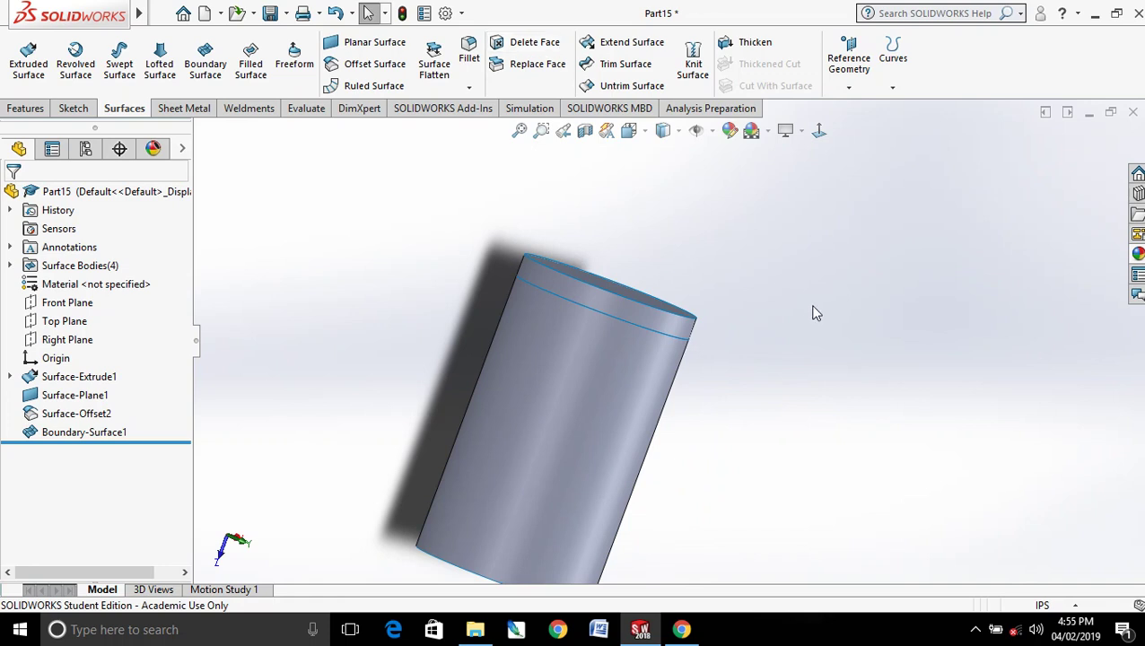
pyautogui.moveTo(797, 307); pyautogui.dragTo(628, 323, button='middle')
pyautogui.click(613, 315)
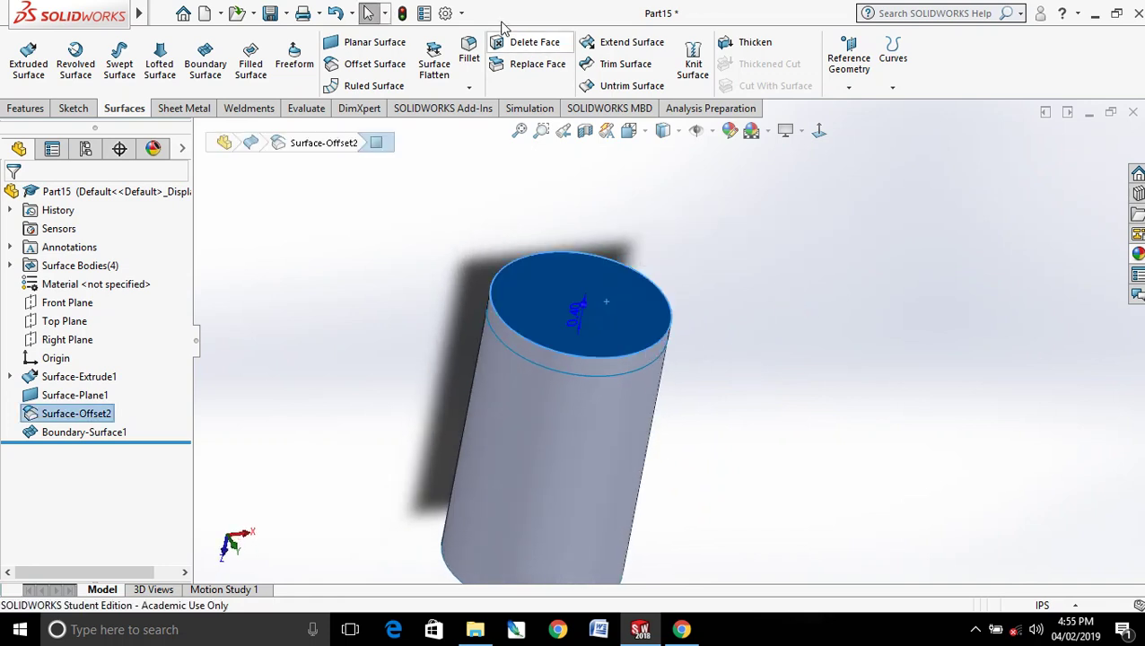
# Step: Attempt a plain Delete Face on the raised disc, then cancel after the rebuild error
pyautogui.click(519, 46)
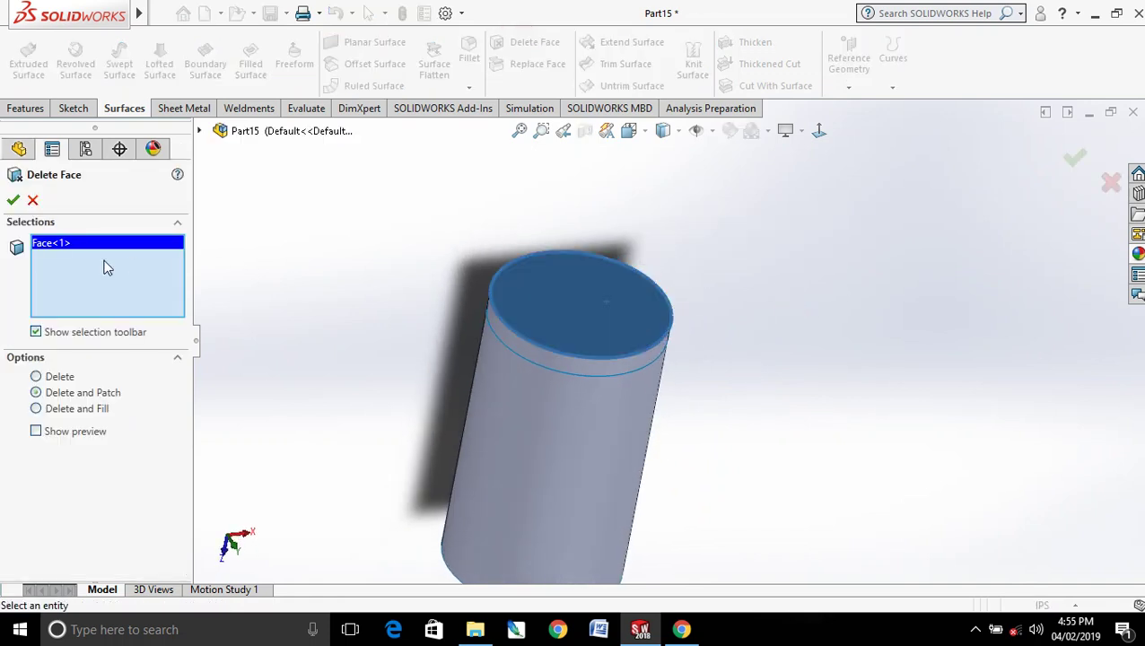
pyautogui.click(13, 201)
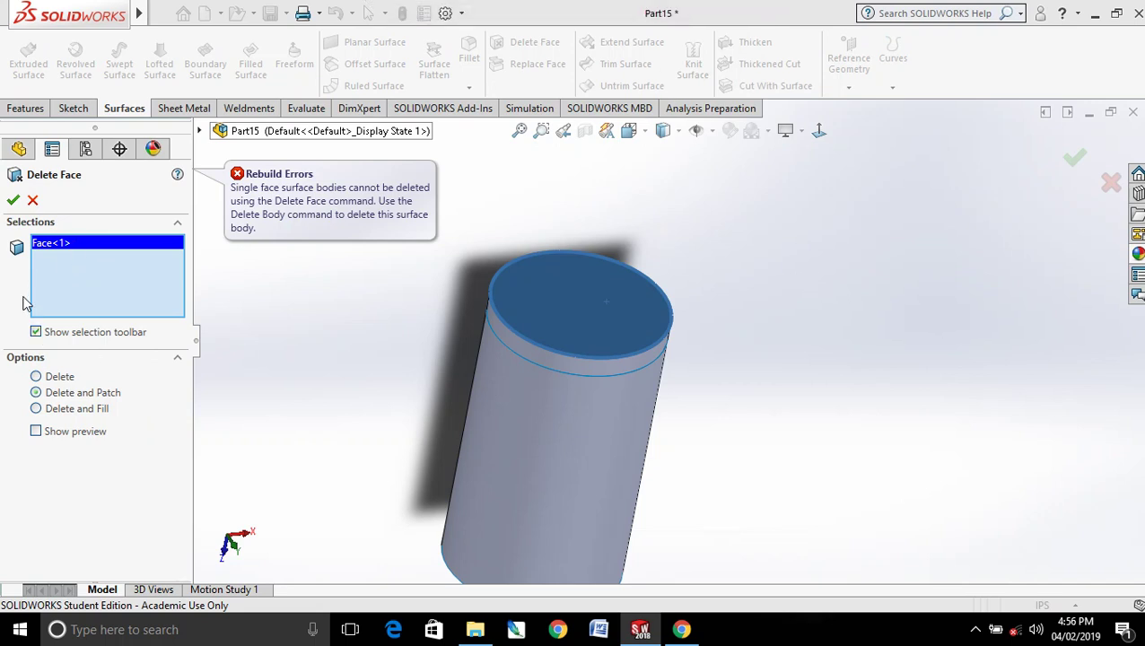
pyautogui.click(36, 378)
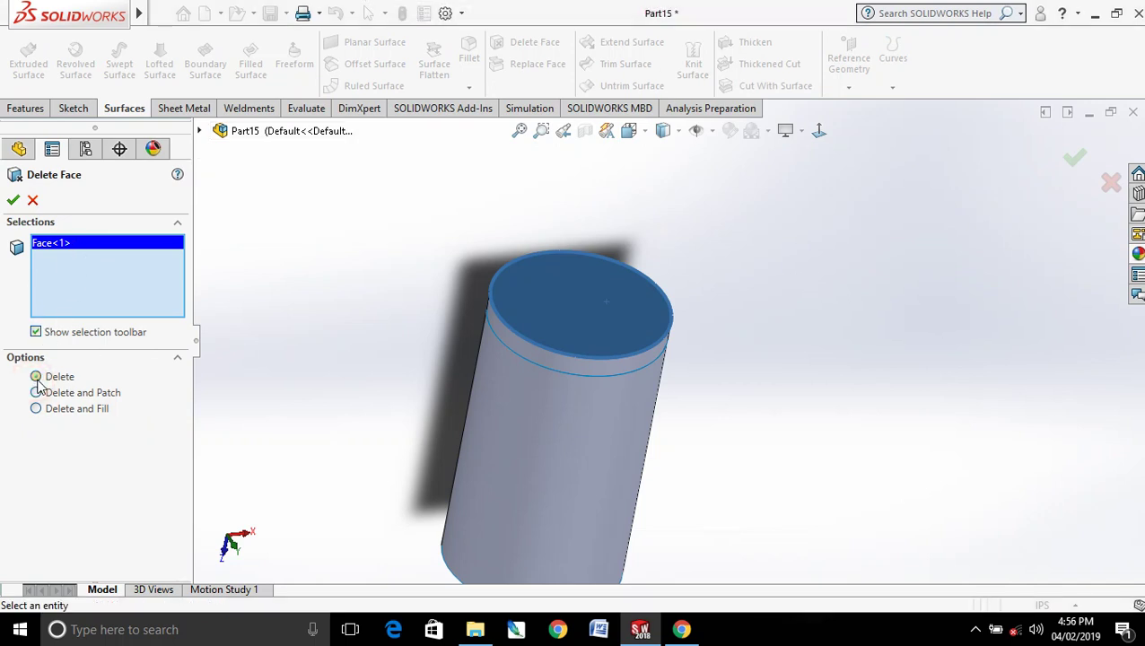
pyautogui.click(12, 201)
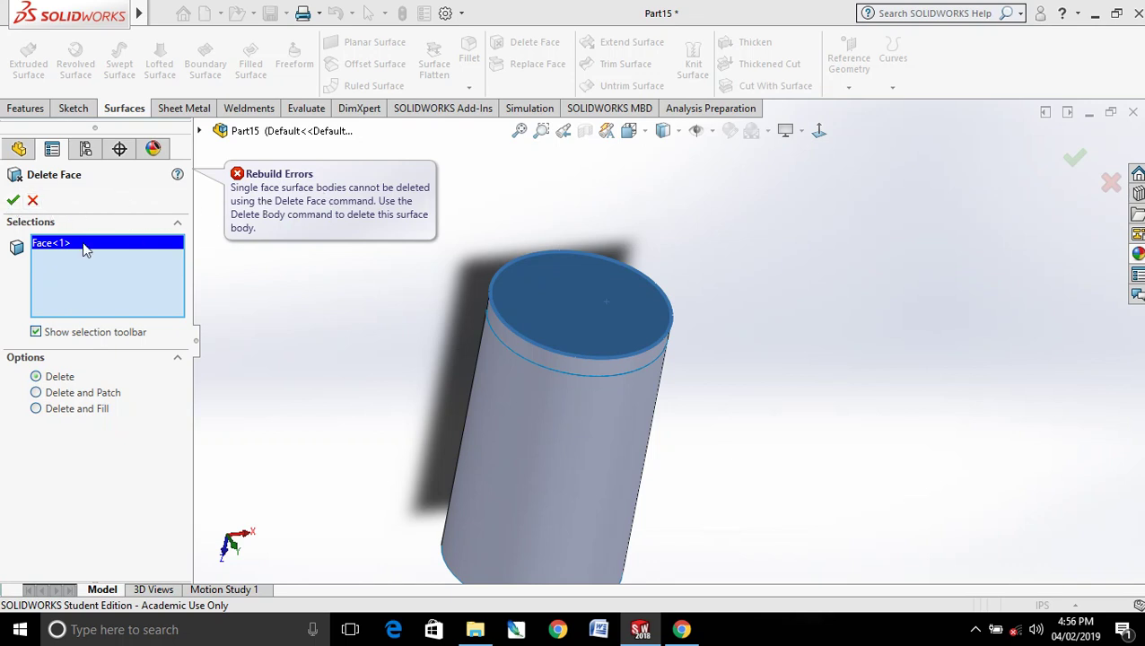
pyautogui.press('Escape')
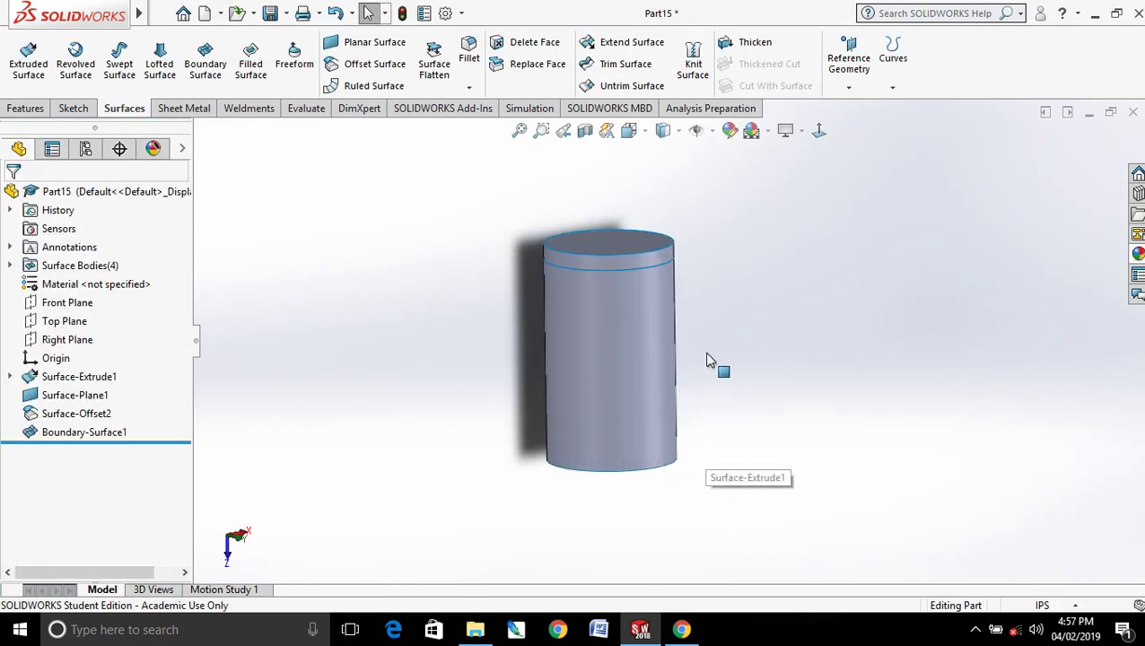
# Step: Remove Boundary-Surface1 and offset the cylinder's side face 0.40 in as Surface-Offset3
pyautogui.moveTo(706, 360); pyautogui.dragTo(724, 309, button='middle')
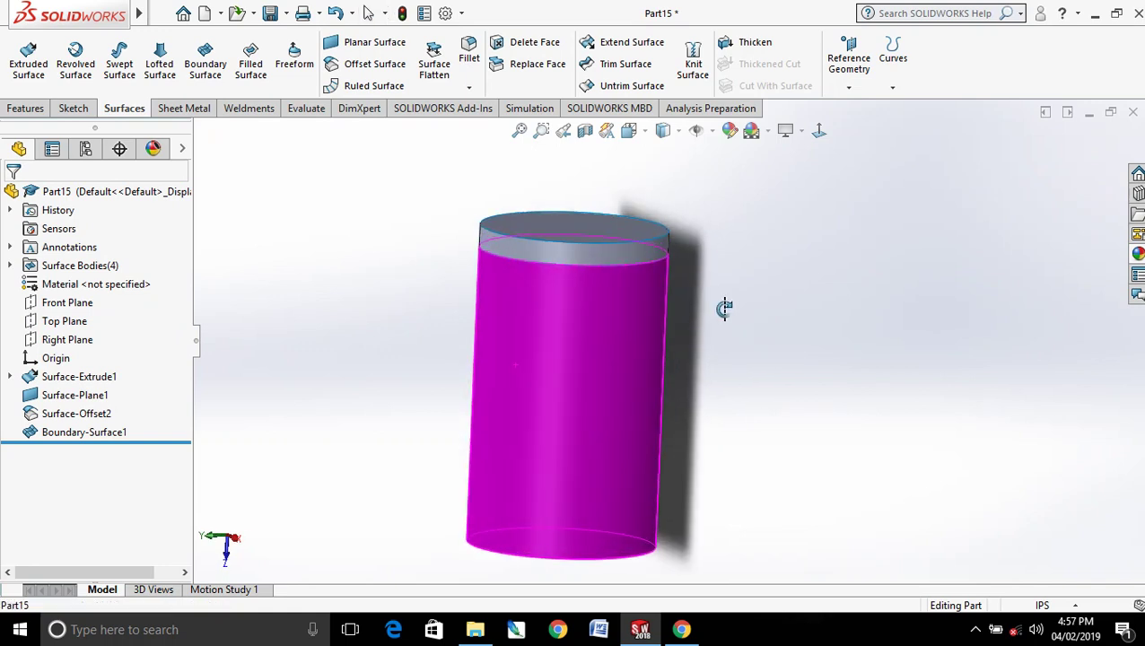
pyautogui.hotkey('ctrl', 'z')
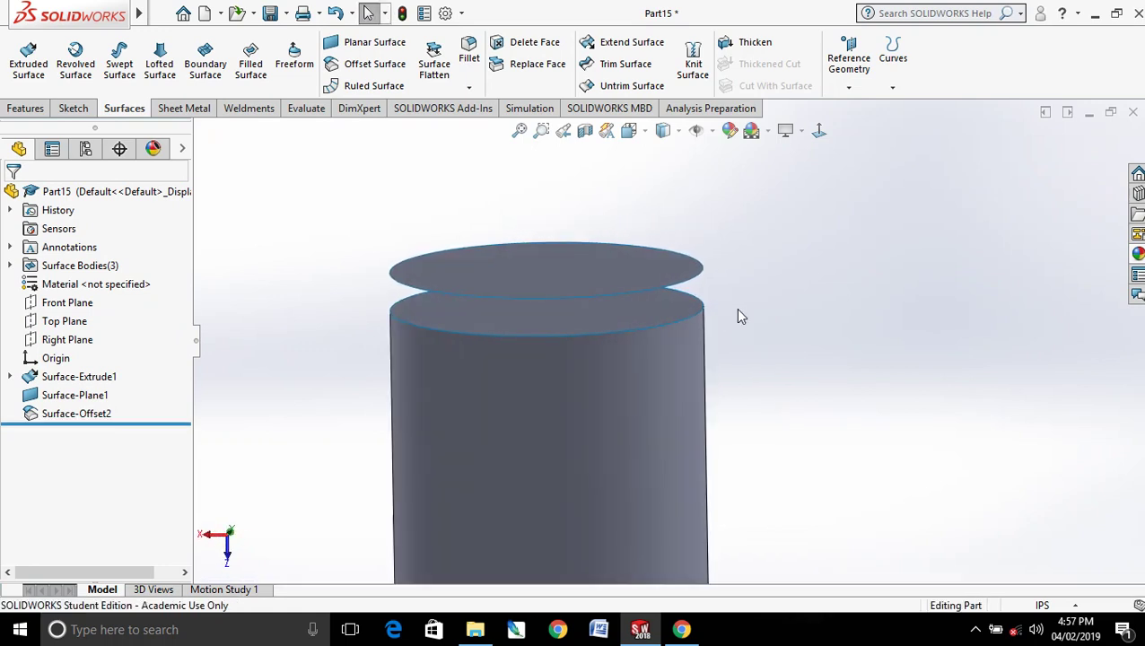
pyautogui.click(393, 64)
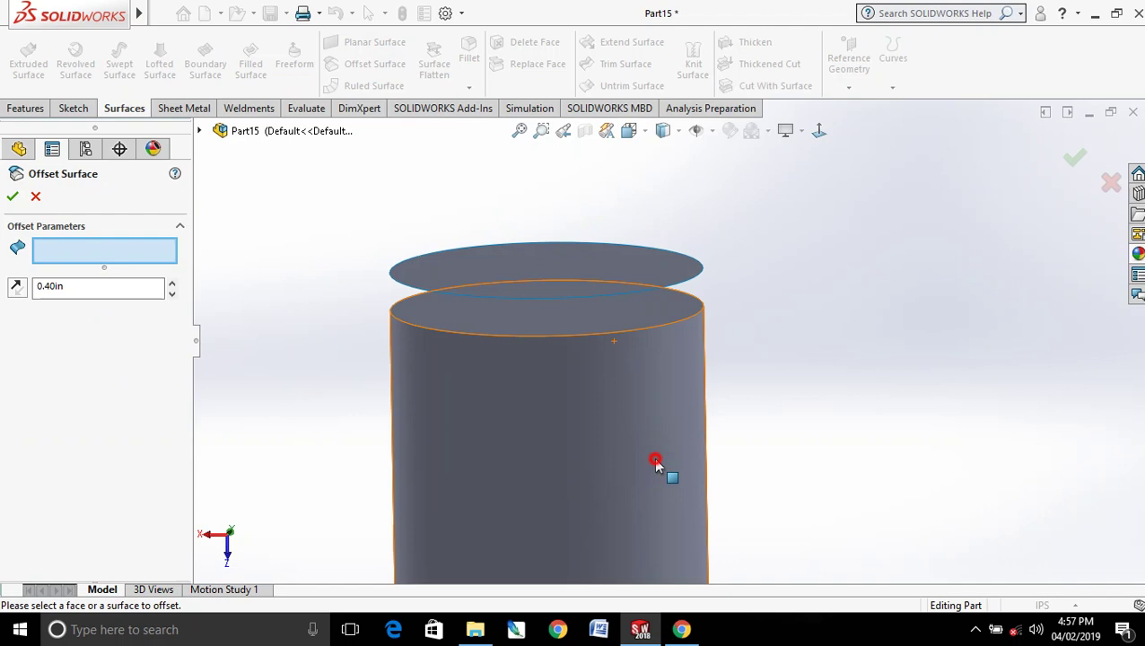
pyautogui.click(660, 463)
pyautogui.click(11, 197)
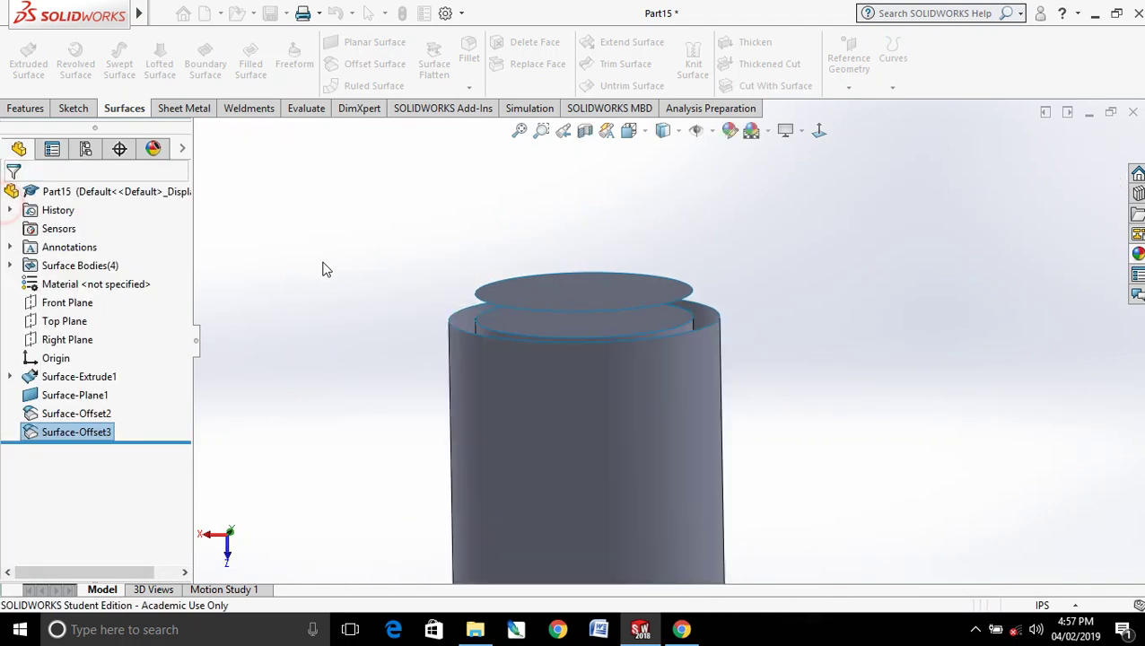
pyautogui.moveTo(423, 300)
pyautogui.mouseDown(button='middle')
pyautogui.moveTo(777, 461)
pyautogui.moveTo(846, 395)
pyautogui.mouseUp(button='middle')
pyautogui.scroll(3, 847, 395)
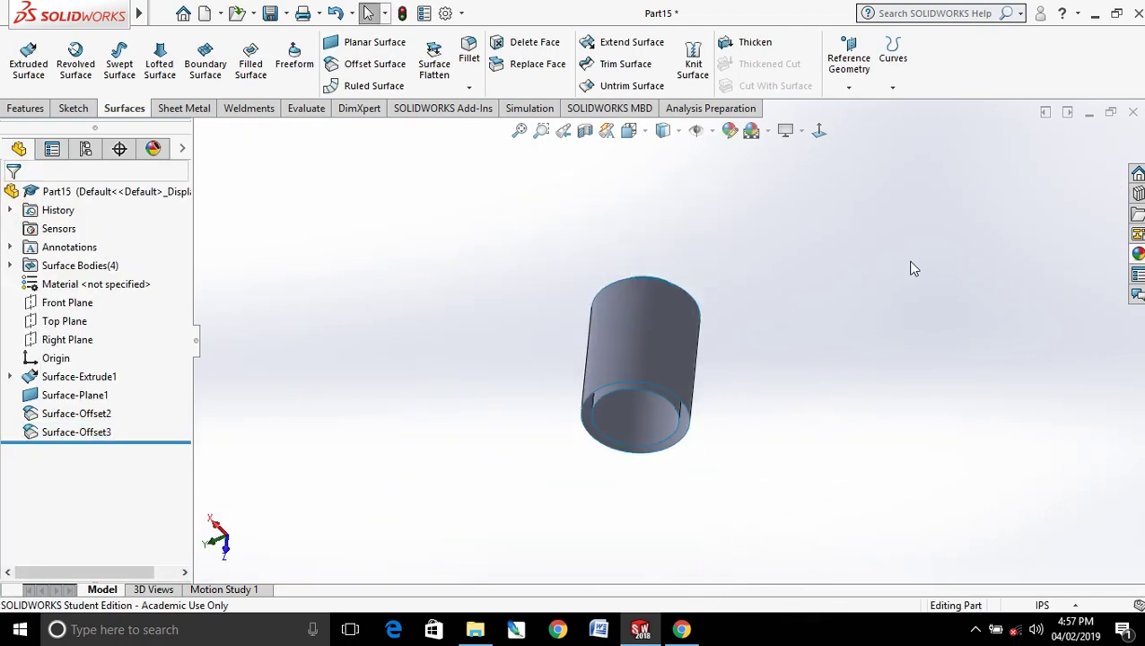
pyautogui.moveTo(912, 266)
pyautogui.mouseDown(button='middle')
pyautogui.moveTo(841, 253)
pyautogui.moveTo(829, 310)
pyautogui.moveTo(701, 453)
pyautogui.moveTo(757, 401)
pyautogui.moveTo(726, 310)
pyautogui.moveTo(780, 322)
pyautogui.moveTo(390, 159)
pyautogui.mouseUp(button='middle')
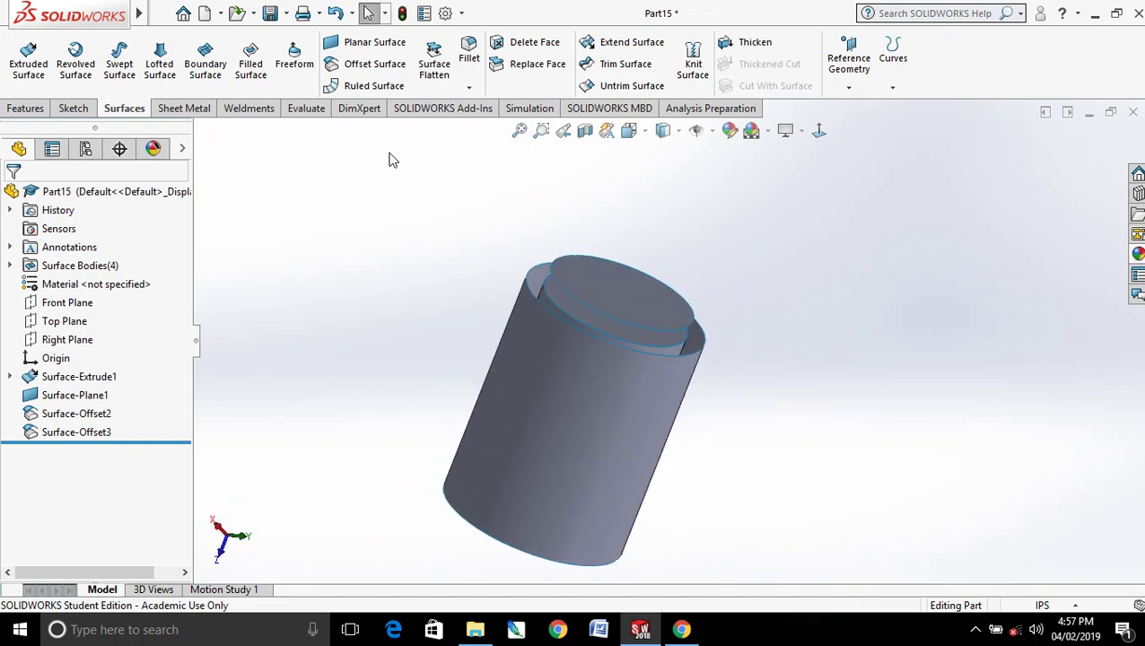
# Step: Create Boundary-Surface2 between the rims of the cylinder wall and its offset copy
pyautogui.click(205, 62)
pyautogui.scroll(-3, 722, 361)
pyautogui.click(639, 284)
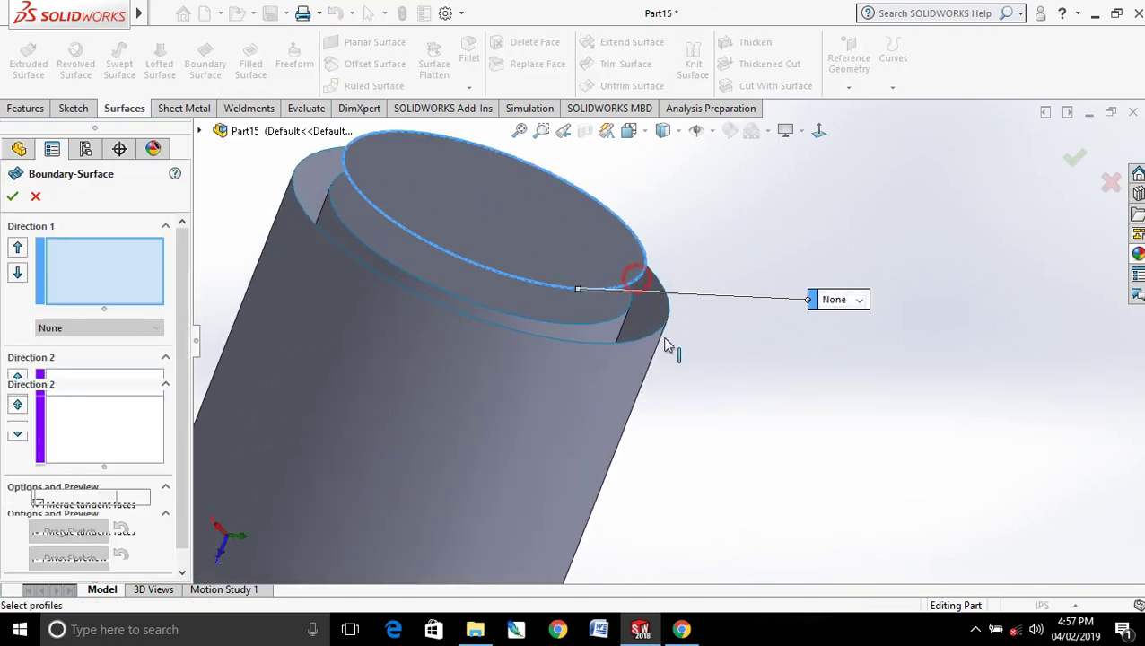
pyautogui.click(664, 330)
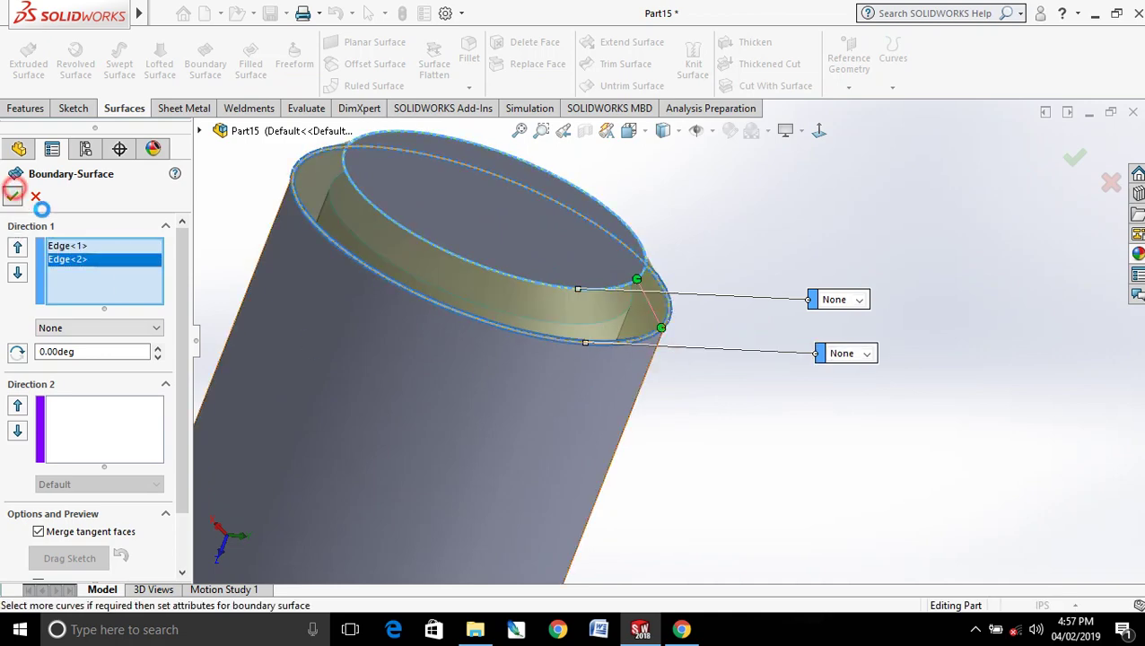
pyautogui.click(12, 195)
pyautogui.scroll(3, 723, 418)
pyautogui.moveTo(727, 404)
pyautogui.mouseDown(button='middle')
pyautogui.moveTo(727, 337)
pyautogui.moveTo(721, 402)
pyautogui.moveTo(693, 432)
pyautogui.moveTo(565, 317)
pyautogui.moveTo(729, 454)
pyautogui.moveTo(663, 530)
pyautogui.moveTo(690, 350)
pyautogui.moveTo(678, 401)
pyautogui.moveTo(677, 373)
pyautogui.mouseUp(button='middle')
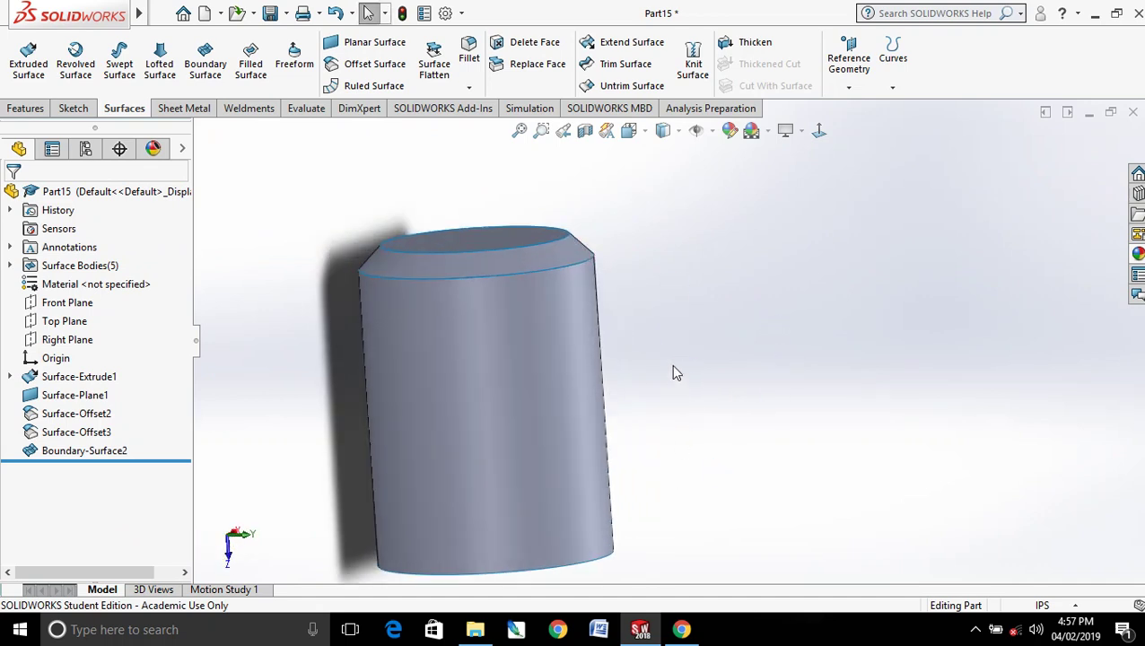
# Step: Try deleting the cylinder's side face without patching, which triggers a rebuild error
pyautogui.click(535, 43)
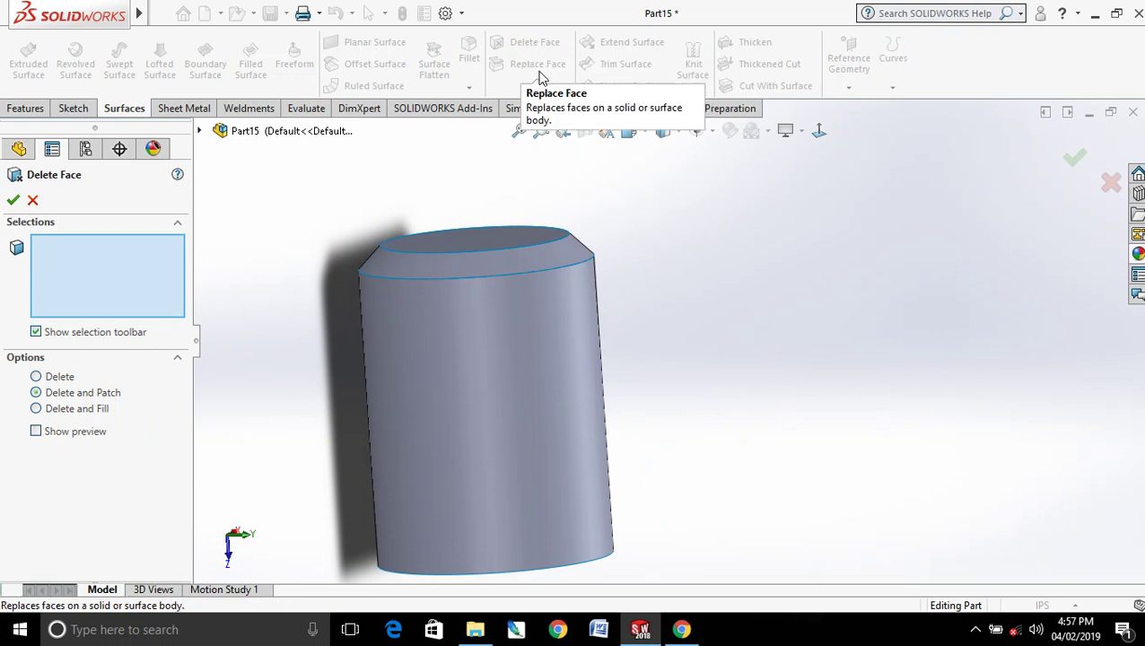
pyautogui.click(455, 381)
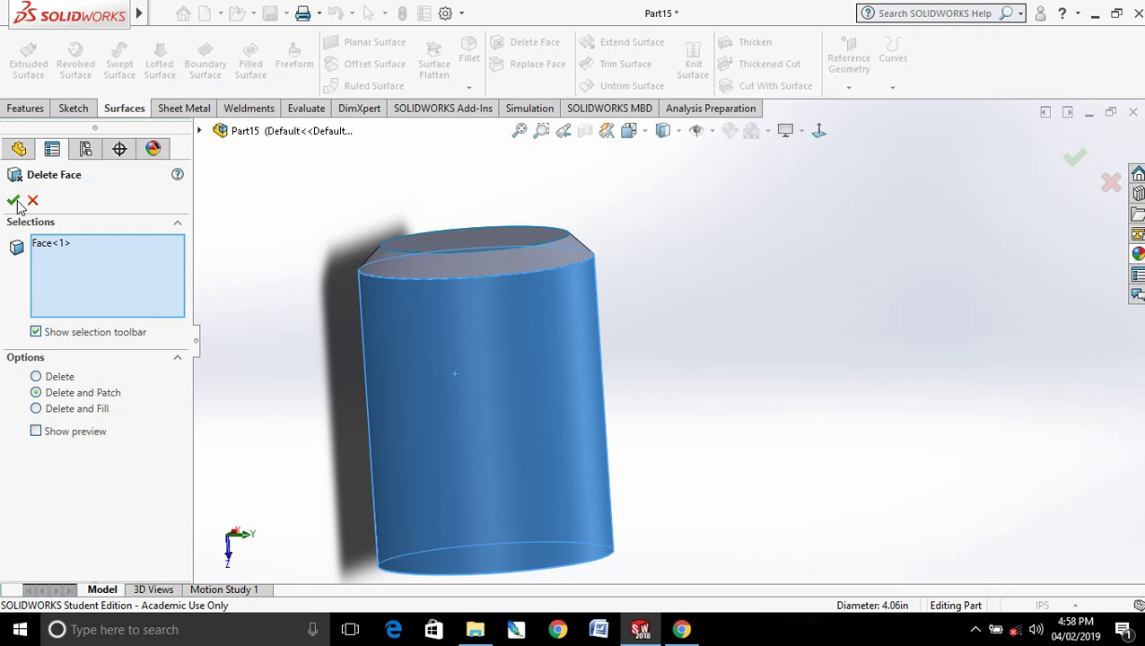
pyautogui.click(40, 376)
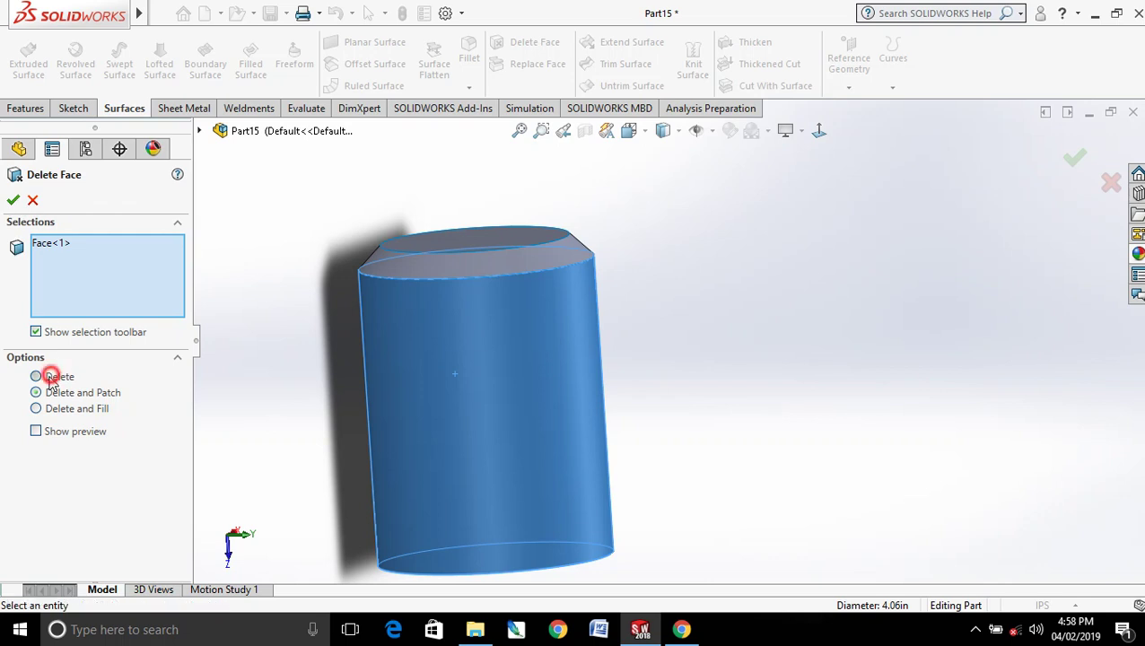
pyautogui.click(15, 201)
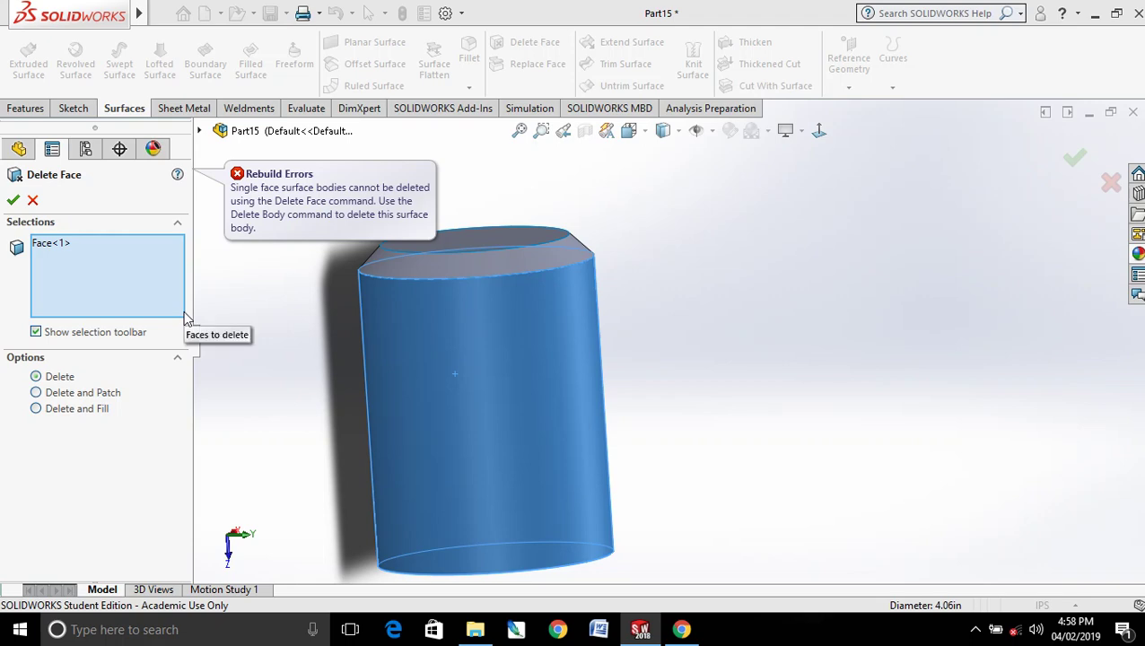
pyautogui.moveTo(613, 320)
pyautogui.mouseDown(button='middle')
pyautogui.moveTo(670, 208)
pyautogui.moveTo(723, 250)
pyautogui.moveTo(530, 177)
pyautogui.mouseUp(button='middle')
# Step: Remove the raised Surface-Offset2 disc body using Insert > Features > Delete/Keep Body
pyautogui.click(161, 12)
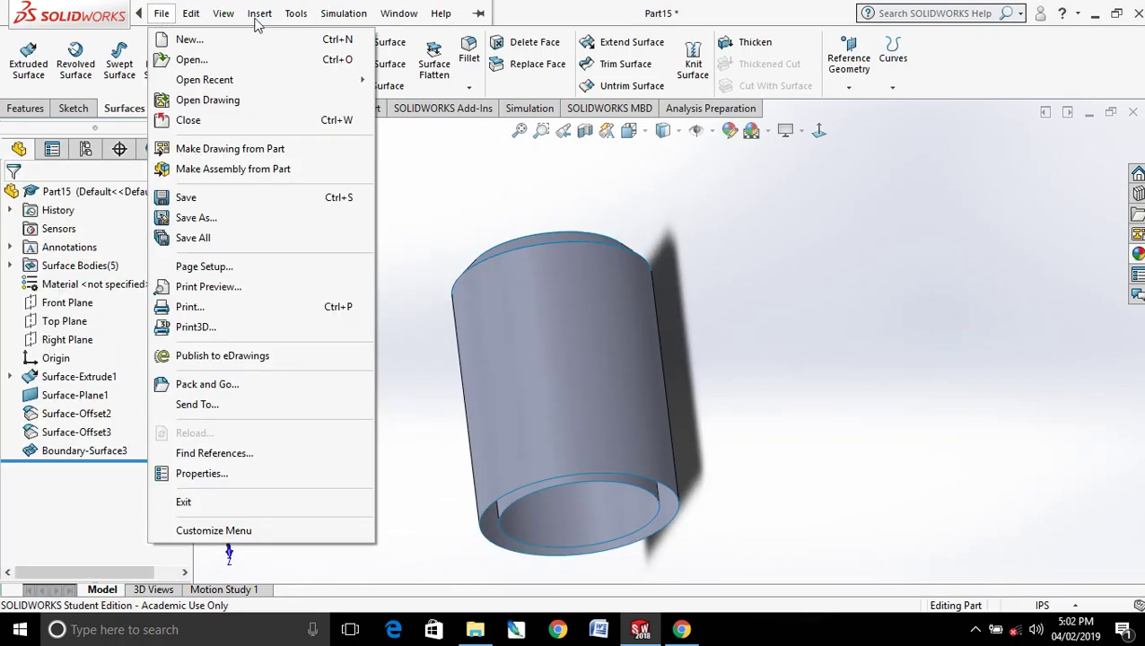
pyautogui.click(259, 13)
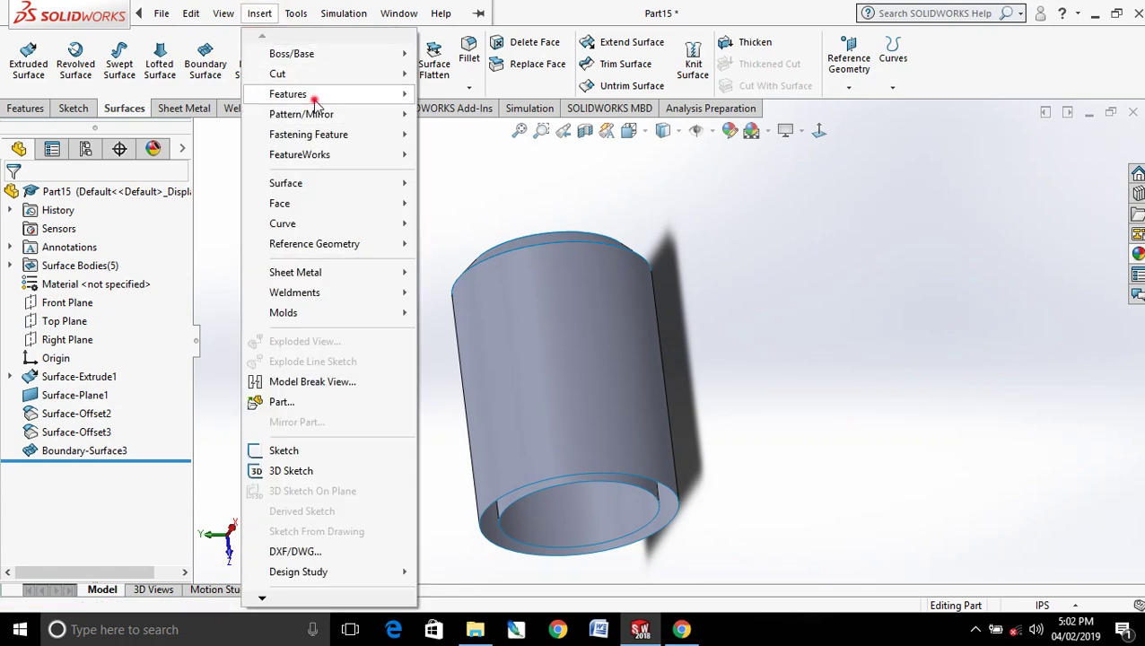
pyautogui.moveTo(288, 94)
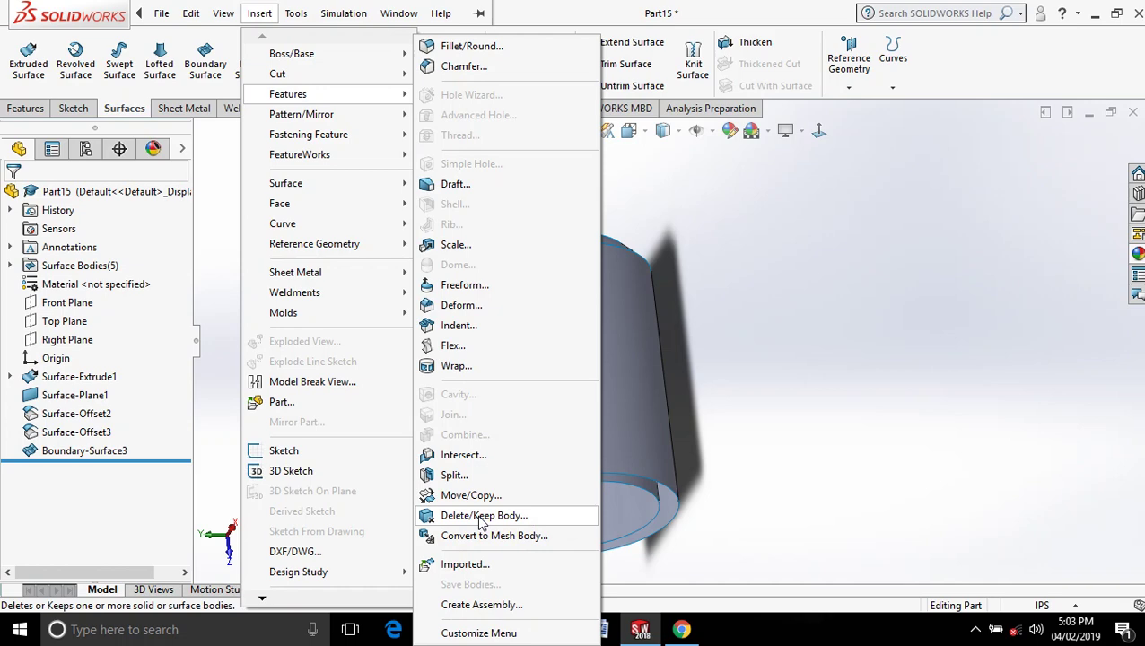
pyautogui.click(483, 518)
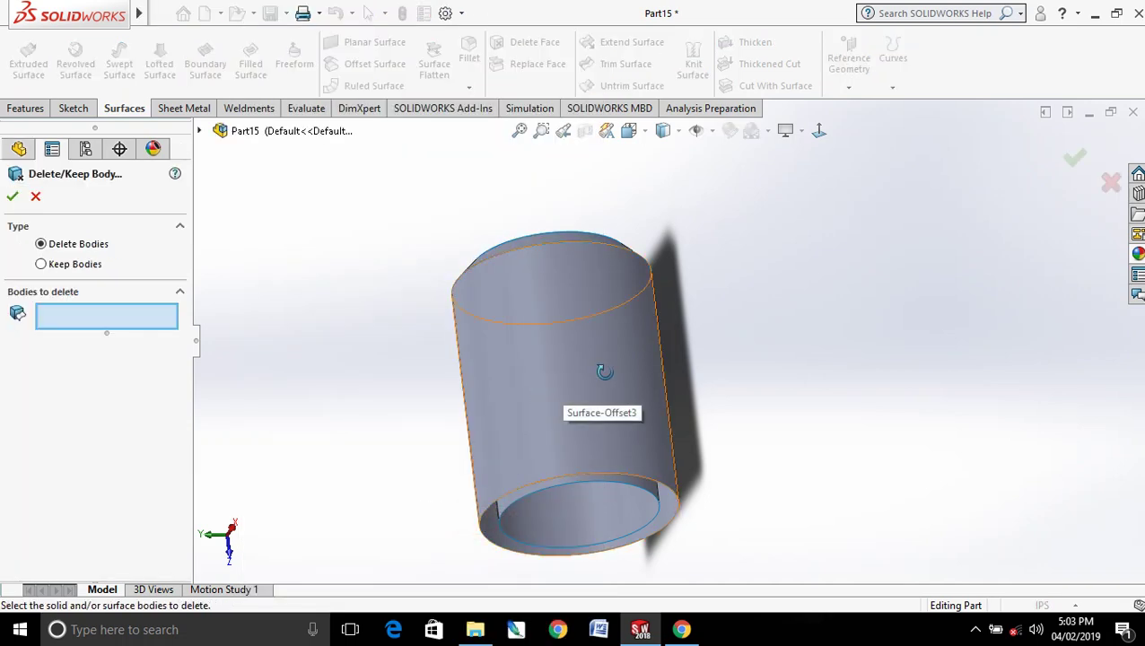
pyautogui.moveTo(604, 371); pyautogui.dragTo(540, 479, button='middle')
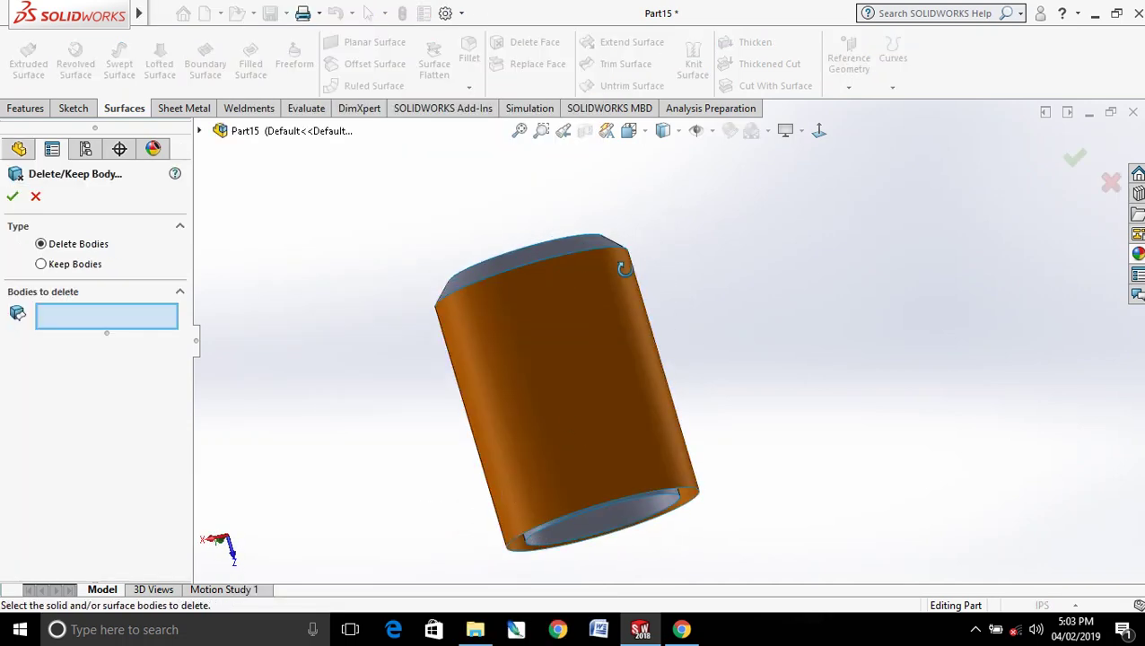
pyautogui.moveTo(626, 269); pyautogui.dragTo(536, 293, button='middle')
pyautogui.click(574, 312)
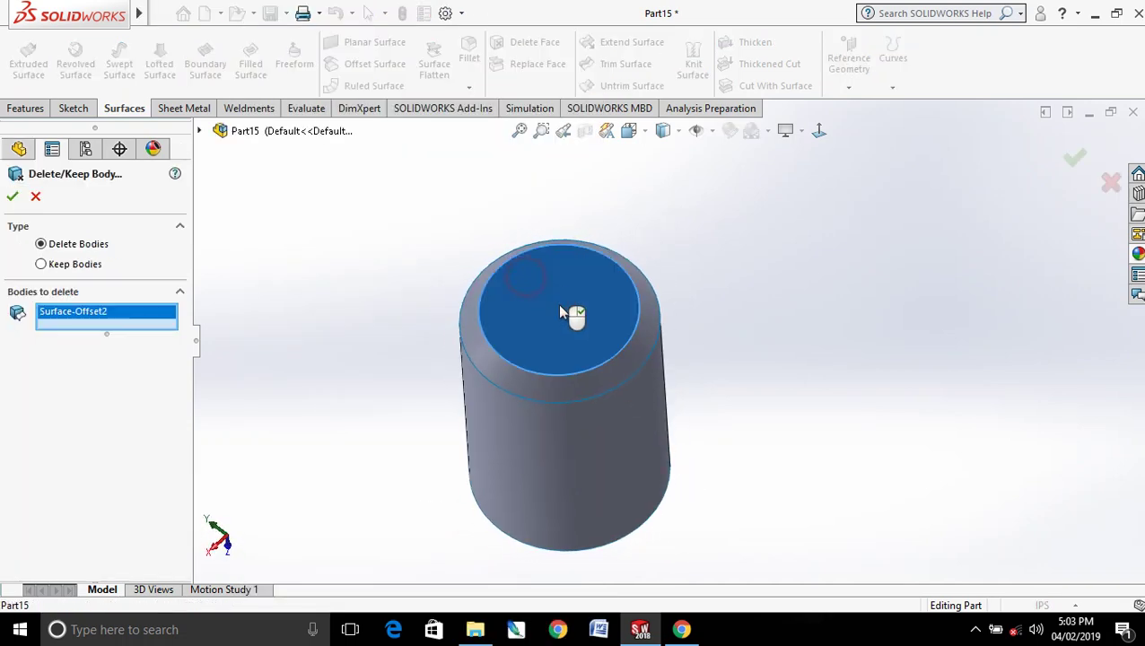
pyautogui.click(11, 198)
pyautogui.moveTo(759, 331)
pyautogui.mouseDown(button='middle')
pyautogui.moveTo(667, 292)
pyautogui.moveTo(697, 401)
pyautogui.moveTo(867, 271)
pyautogui.moveTo(944, 245)
pyautogui.moveTo(886, 444)
pyautogui.moveTo(757, 521)
pyautogui.moveTo(647, 296)
pyautogui.mouseUp(button='middle')
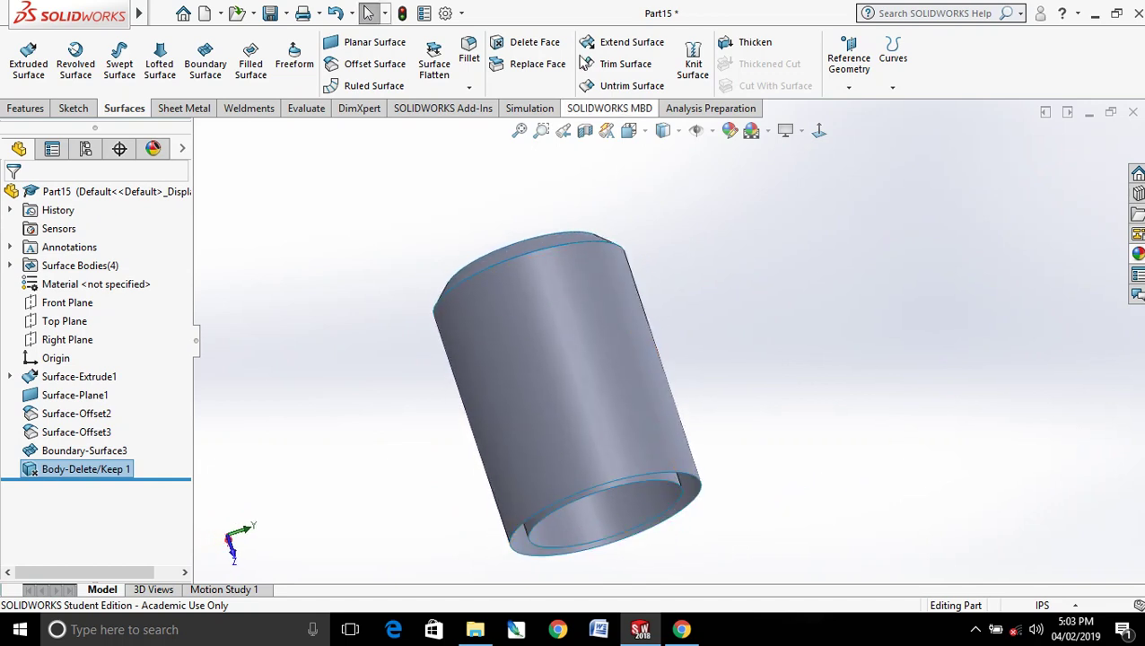
pyautogui.scroll(2, 775, 398)
pyautogui.scroll(2, 763, 381)
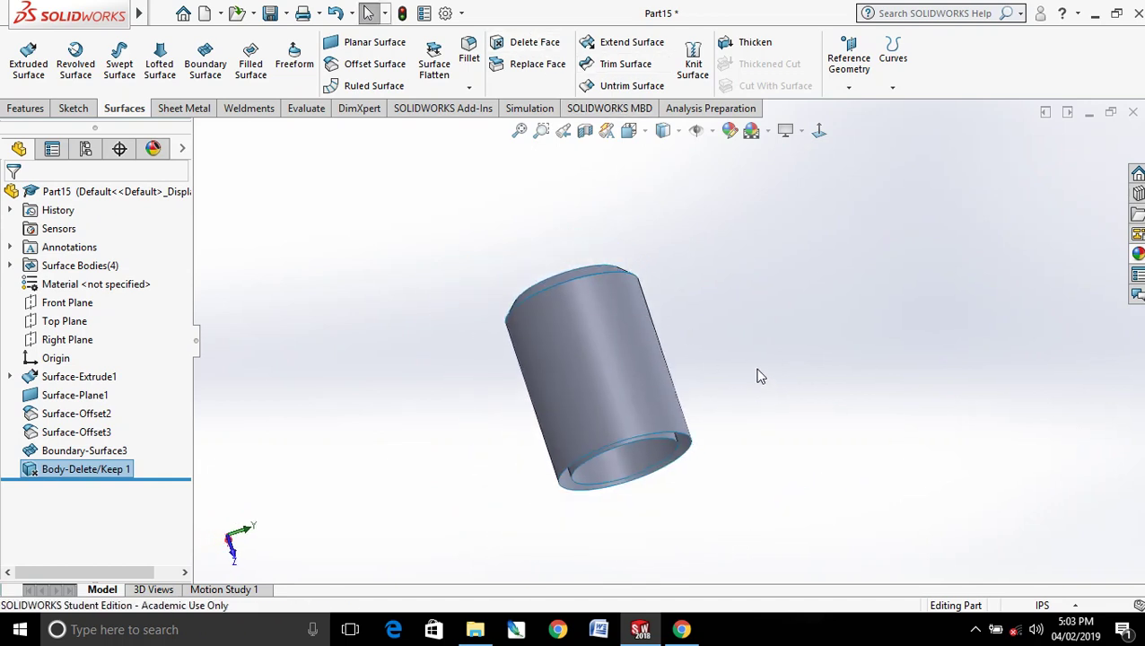
pyautogui.scroll(-2, 747, 375)
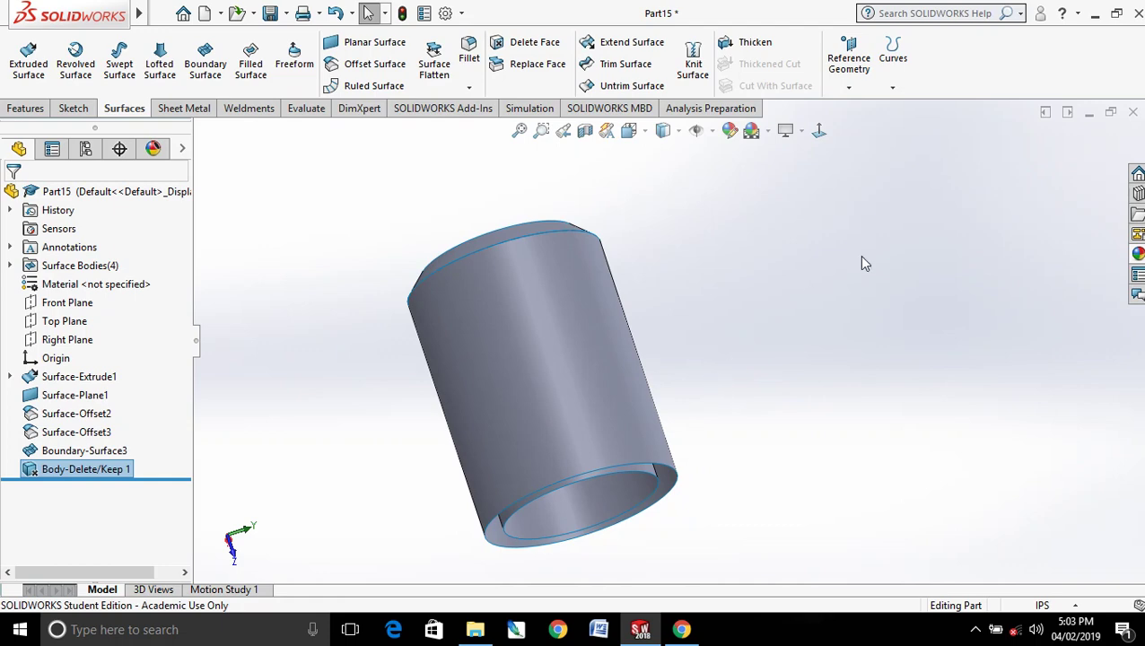
pyautogui.scroll(2, 665, 350)
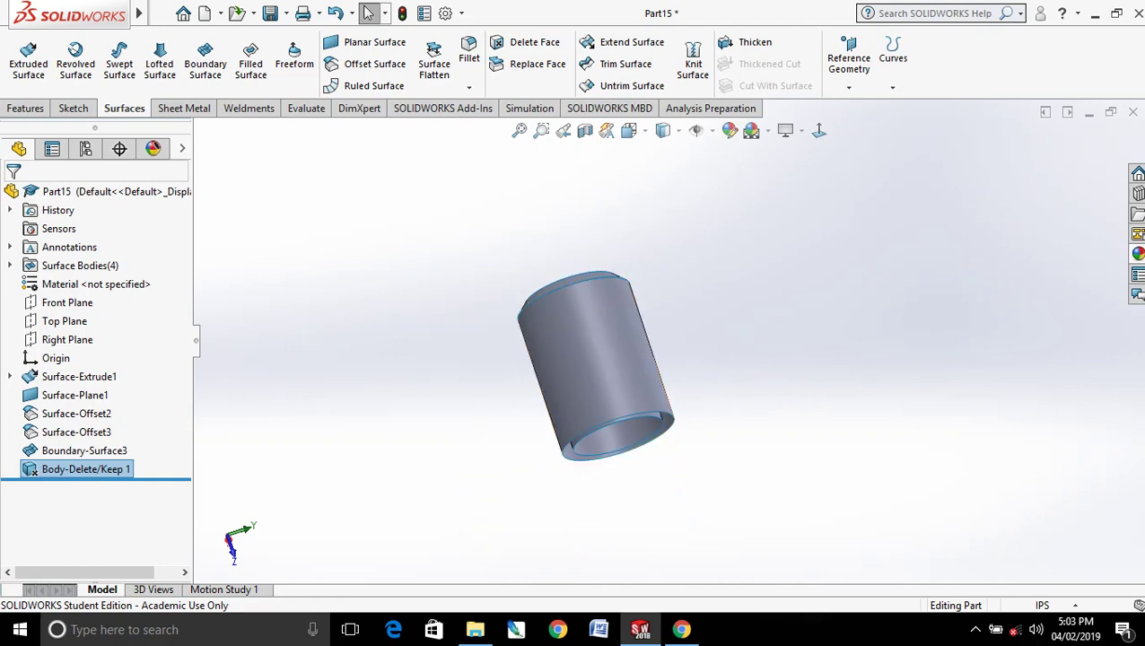
# Step: Close Part15 and start a new part document
pyautogui.click(546, 344)
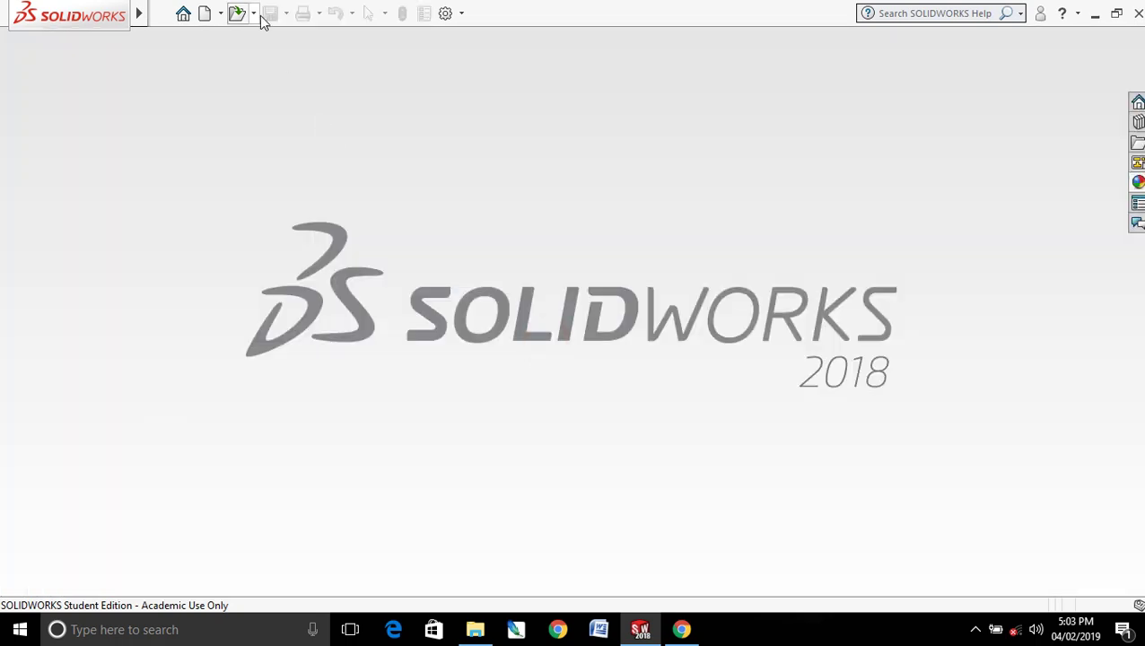
pyautogui.click(204, 16)
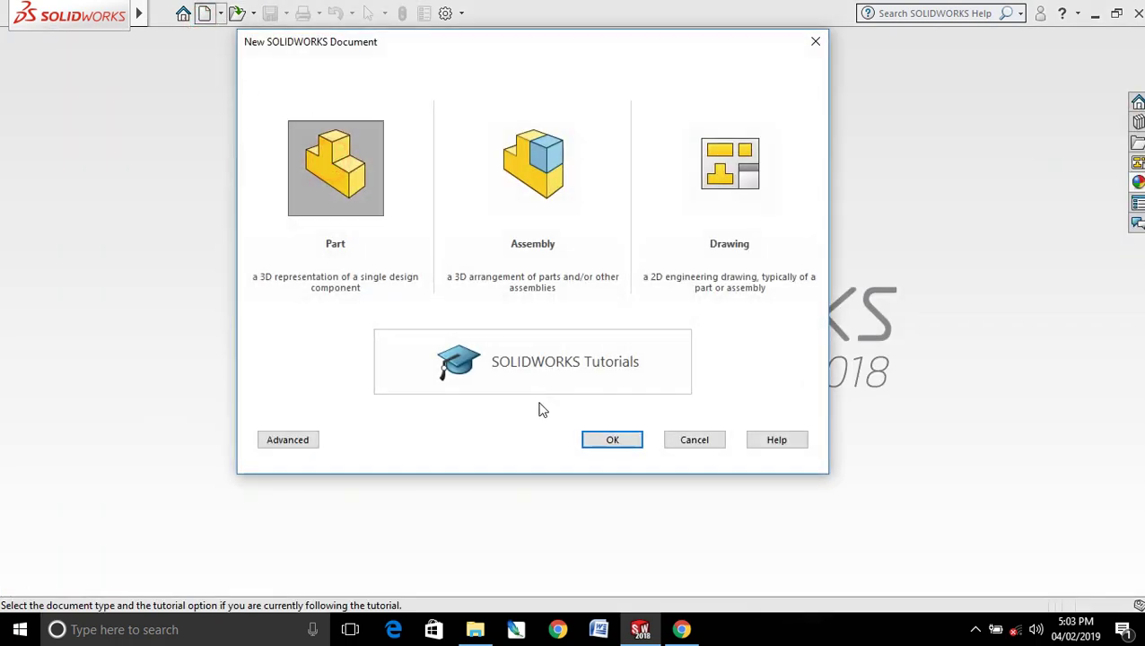
pyautogui.click(596, 436)
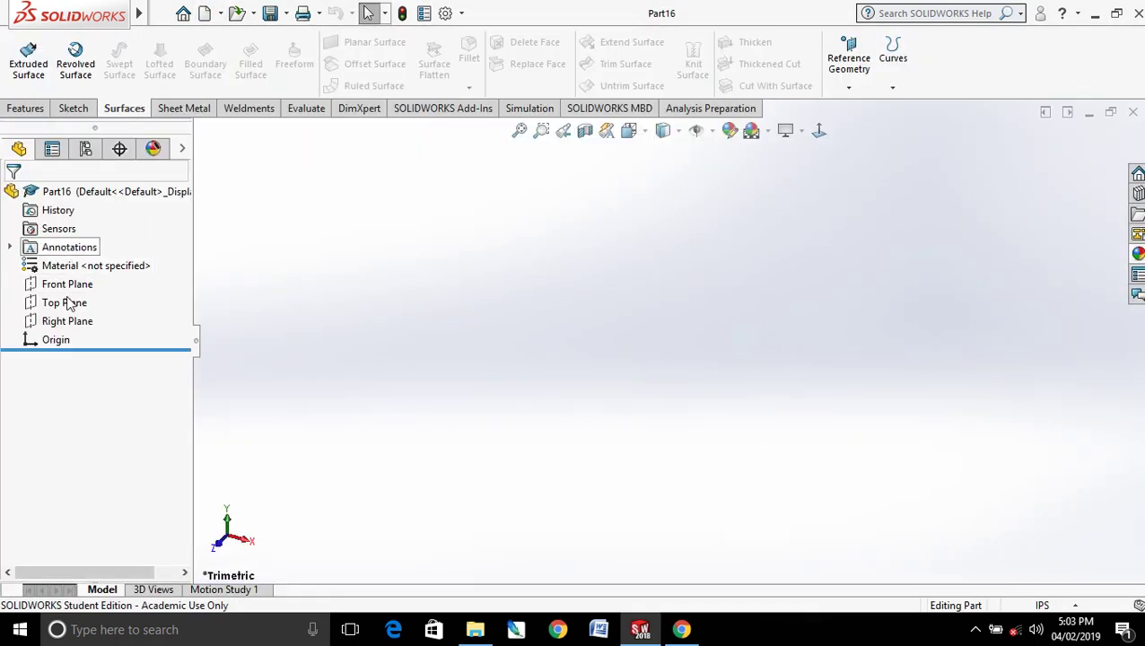
# Step: Sketch a rectangle on the Front Plane with one corner at the origin
pyautogui.click(70, 288)
pyautogui.rightClick(859, 399)
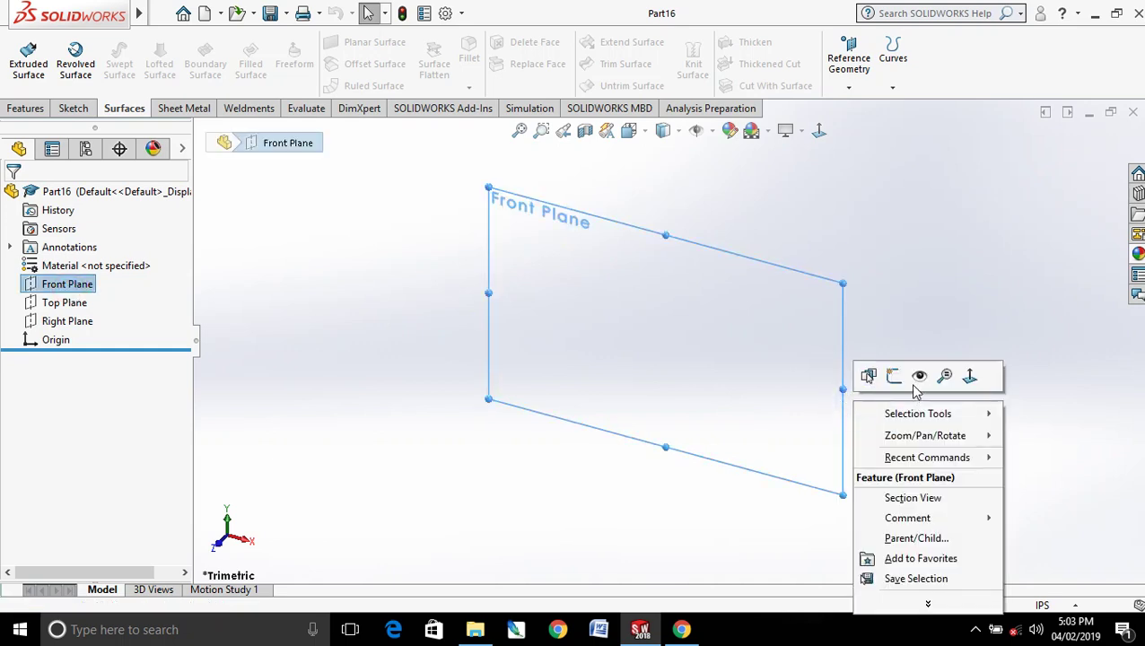
pyautogui.click(895, 376)
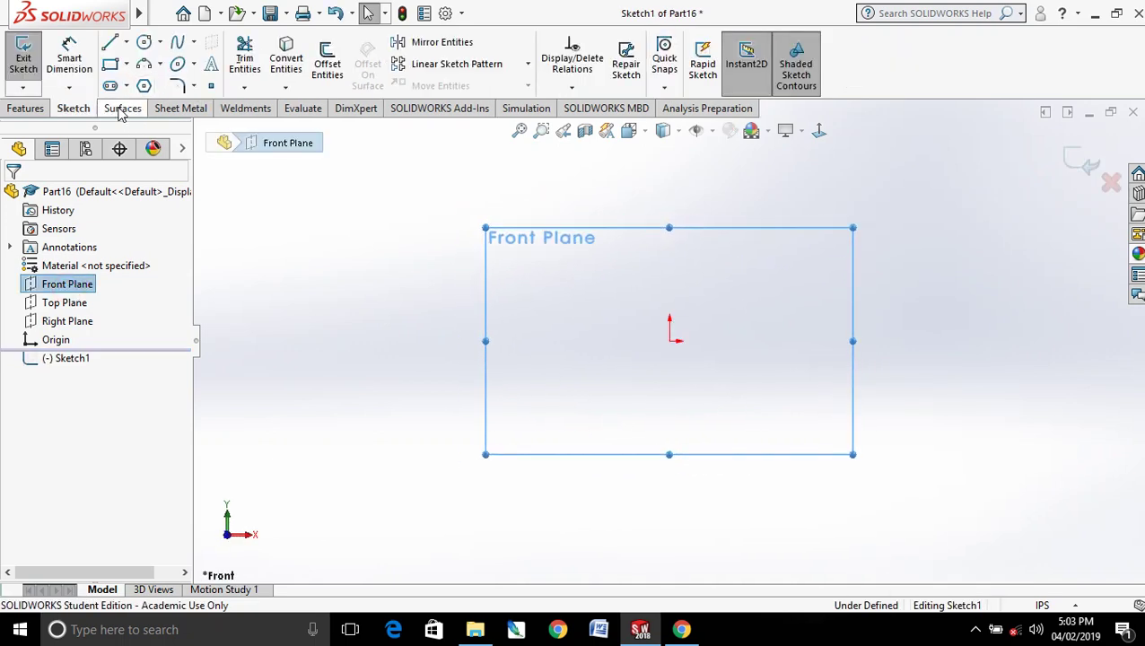
pyautogui.click(109, 63)
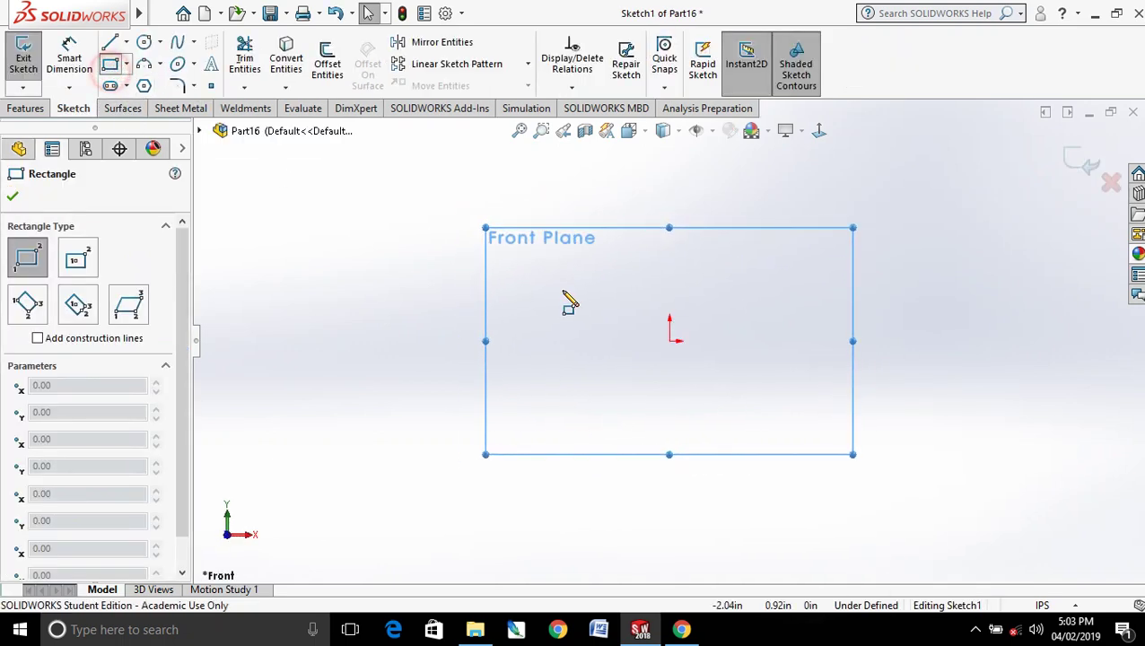
pyautogui.click(670, 342)
pyautogui.click(784, 416)
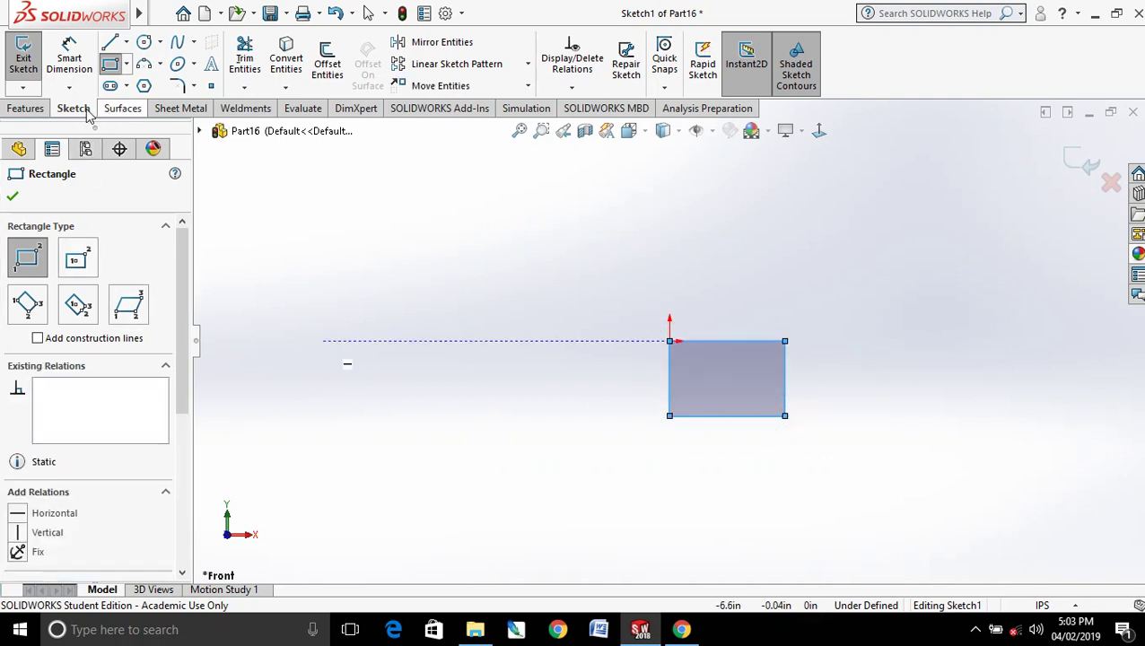
# Step: Extrude the rectangle into an open four-sided box surface, Surface-Extrude1
pyautogui.click(122, 108)
pyautogui.click(28, 61)
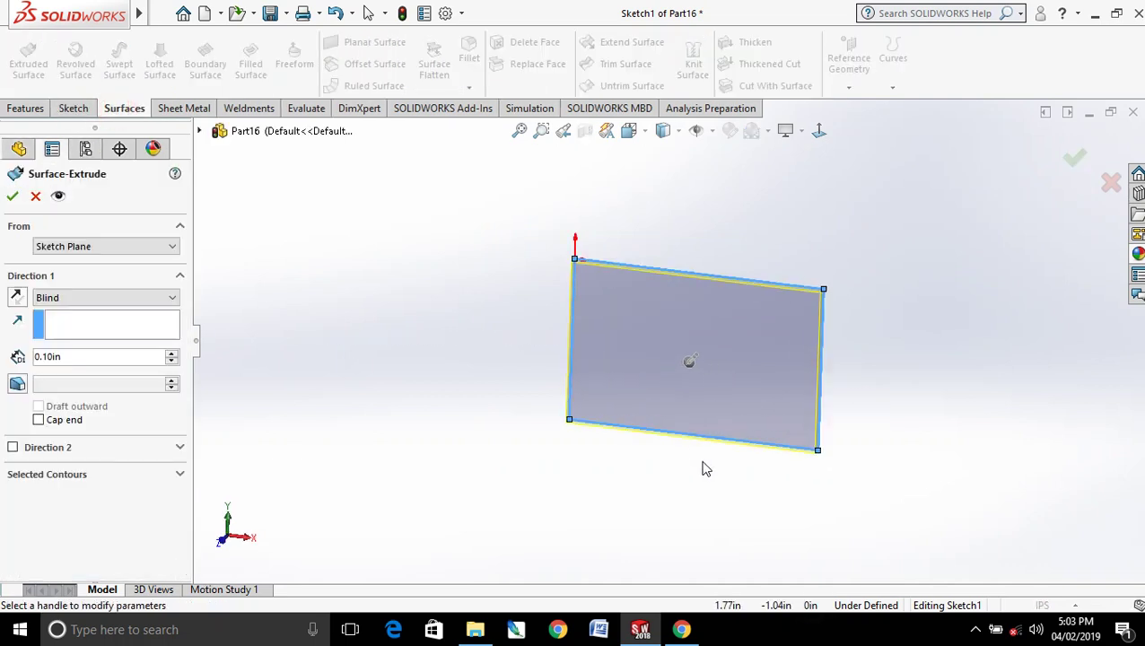
pyautogui.moveTo(705, 468); pyautogui.dragTo(655, 368, button='middle')
pyautogui.click(644, 364)
pyautogui.click(467, 377)
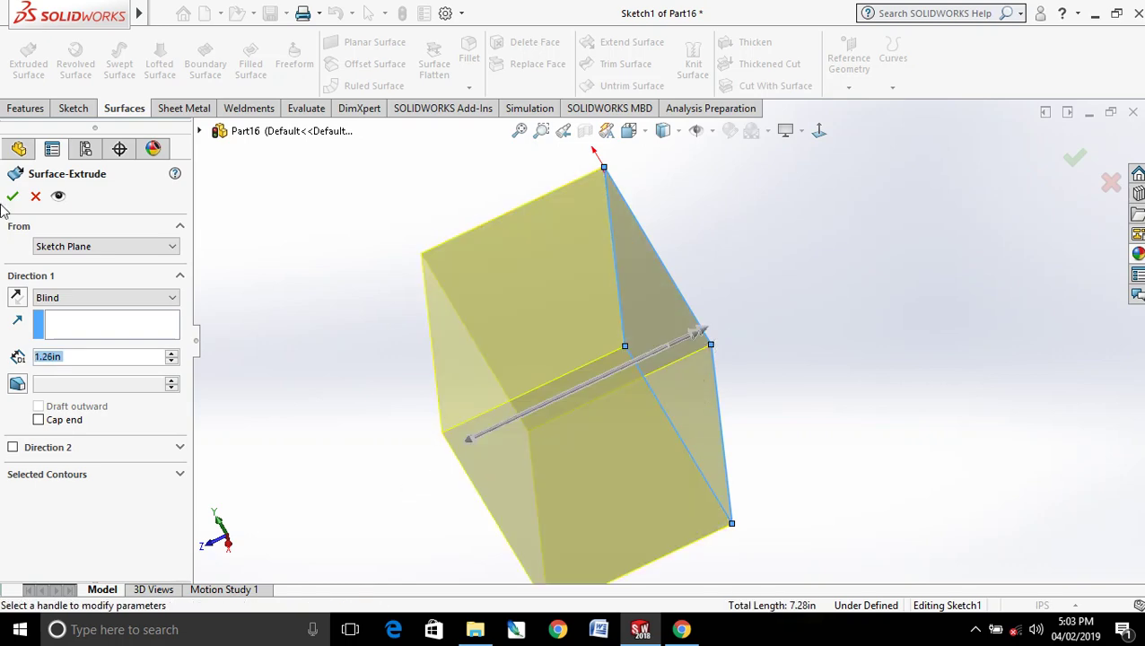
pyautogui.click(13, 196)
pyautogui.moveTo(828, 430)
pyautogui.mouseDown(button='middle')
pyautogui.moveTo(913, 263)
pyautogui.moveTo(912, 443)
pyautogui.moveTo(847, 353)
pyautogui.moveTo(806, 345)
pyautogui.mouseUp(button='middle')
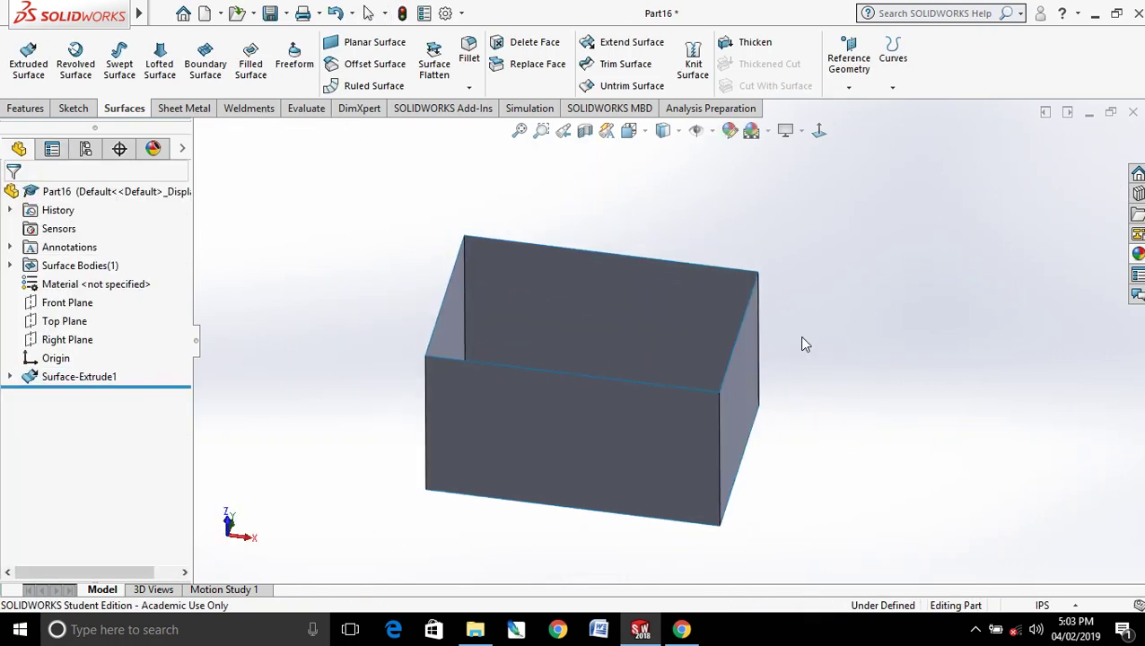
pyautogui.click(527, 43)
pyautogui.click(748, 356)
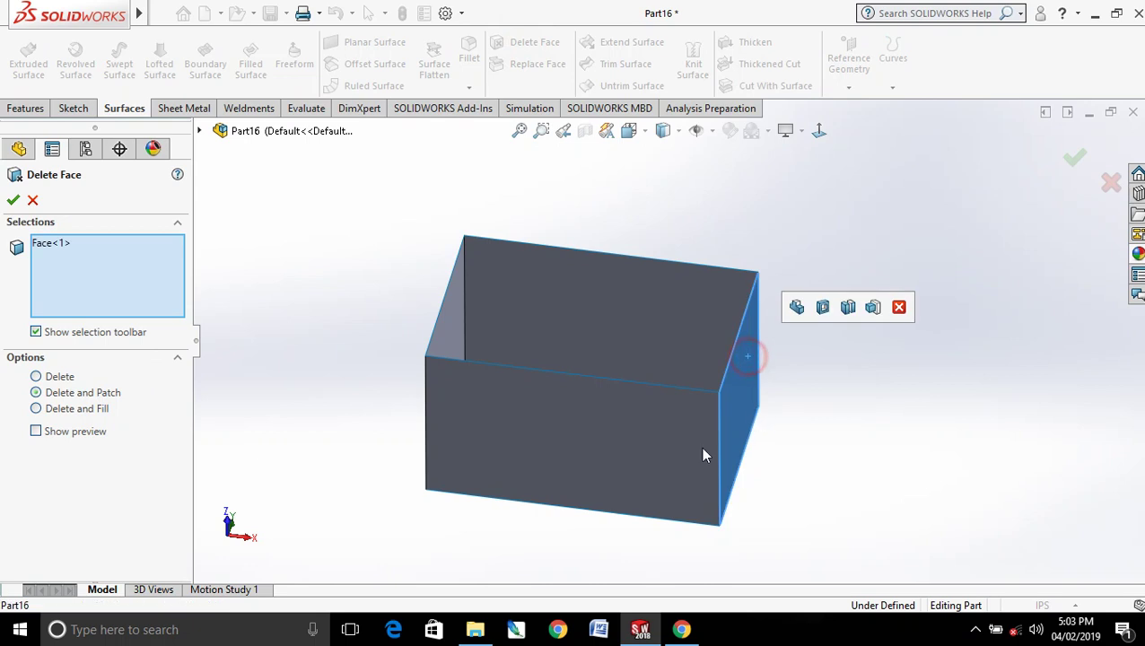
pyautogui.click(22, 205)
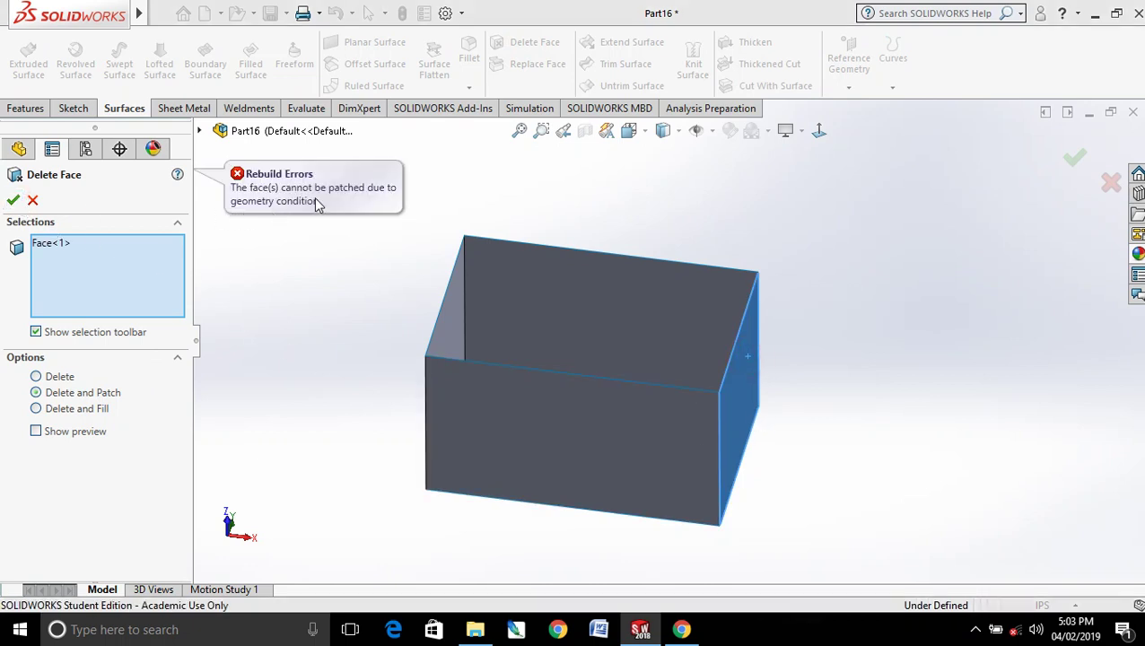
pyautogui.click(33, 203)
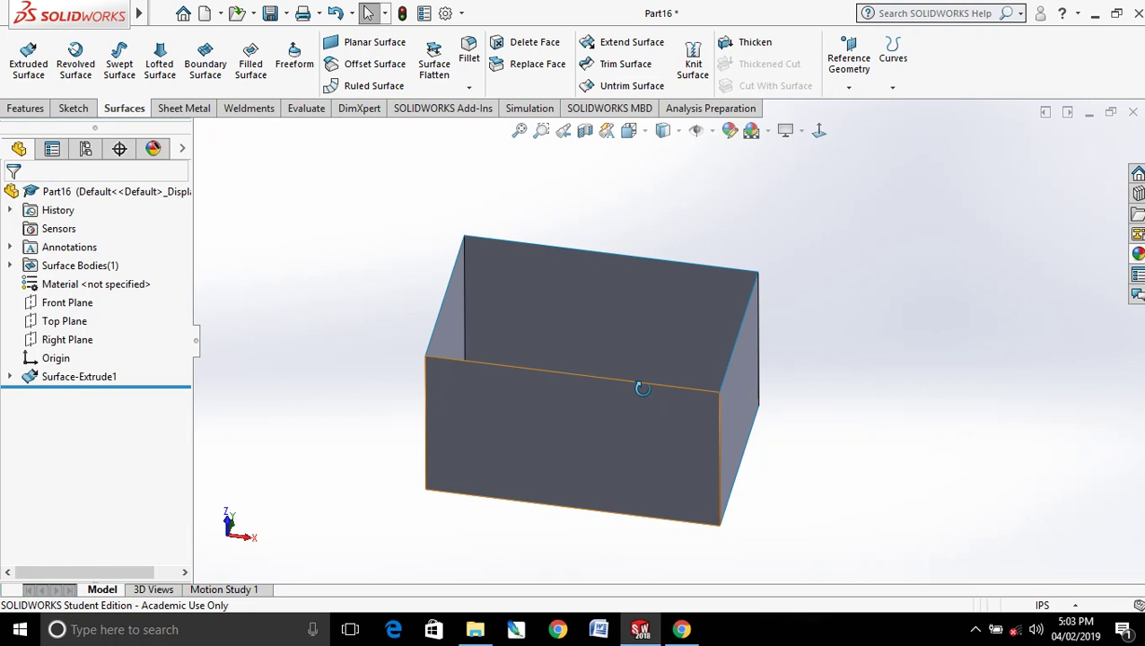
pyautogui.moveTo(664, 395); pyautogui.dragTo(675, 467, button='middle')
pyautogui.moveTo(901, 425); pyautogui.dragTo(920, 387, button='middle')
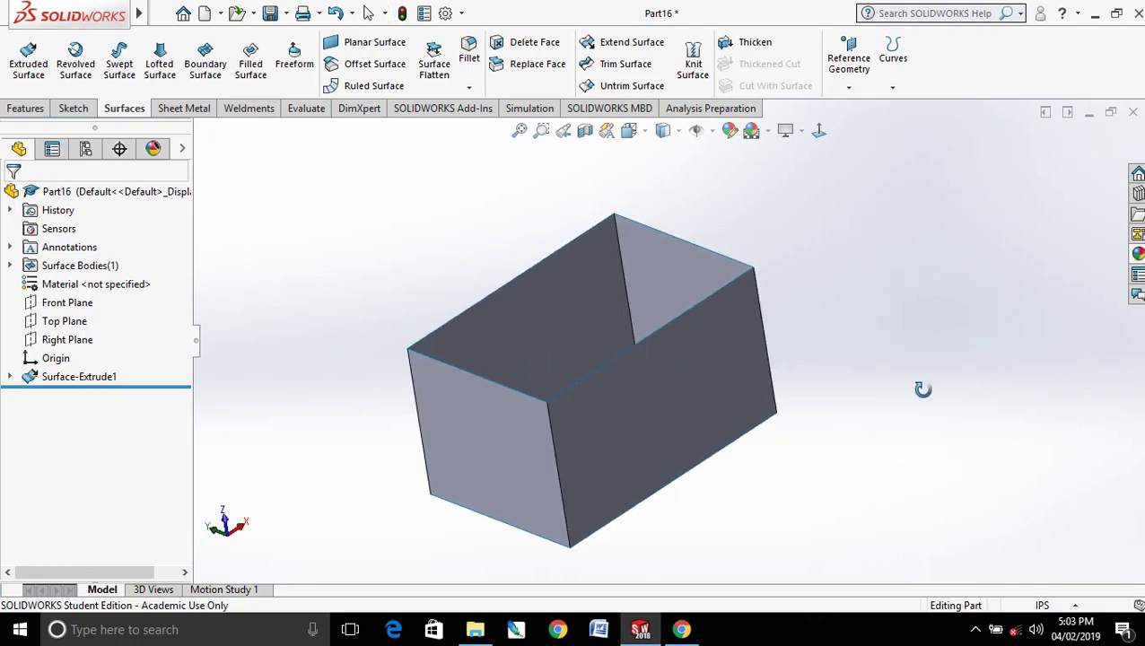
# Step: Cap the box's open top with a planar surface bounded by its top edges
pyautogui.click(238, 89)
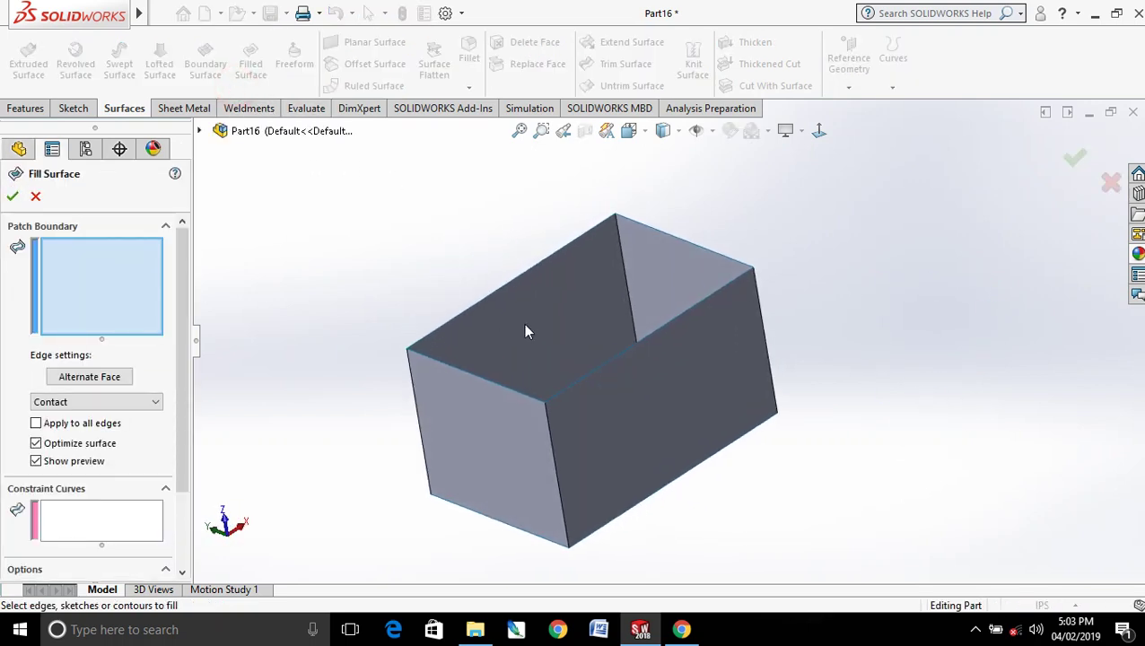
pyautogui.click(34, 199)
pyautogui.click(330, 42)
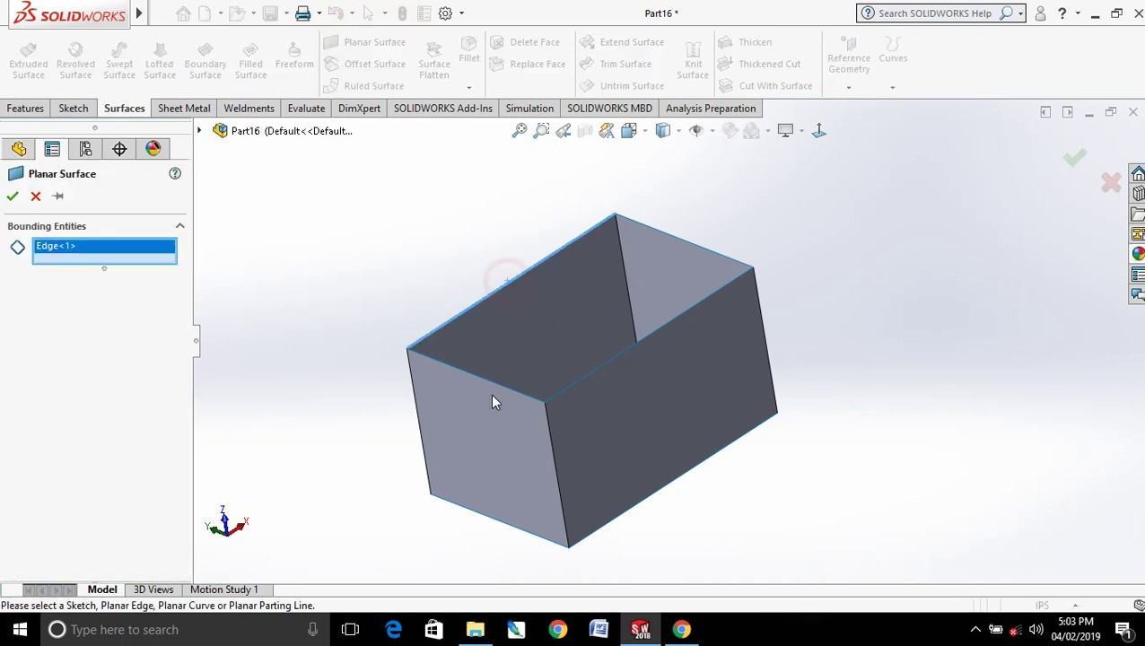
pyautogui.click(499, 392)
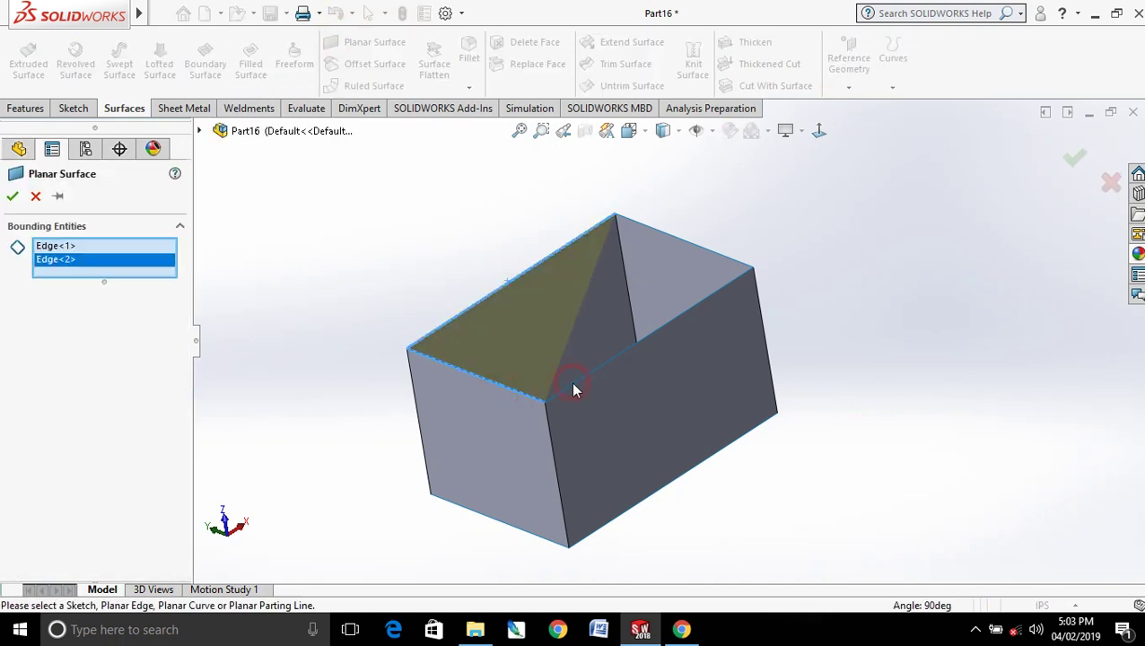
pyautogui.click(574, 385)
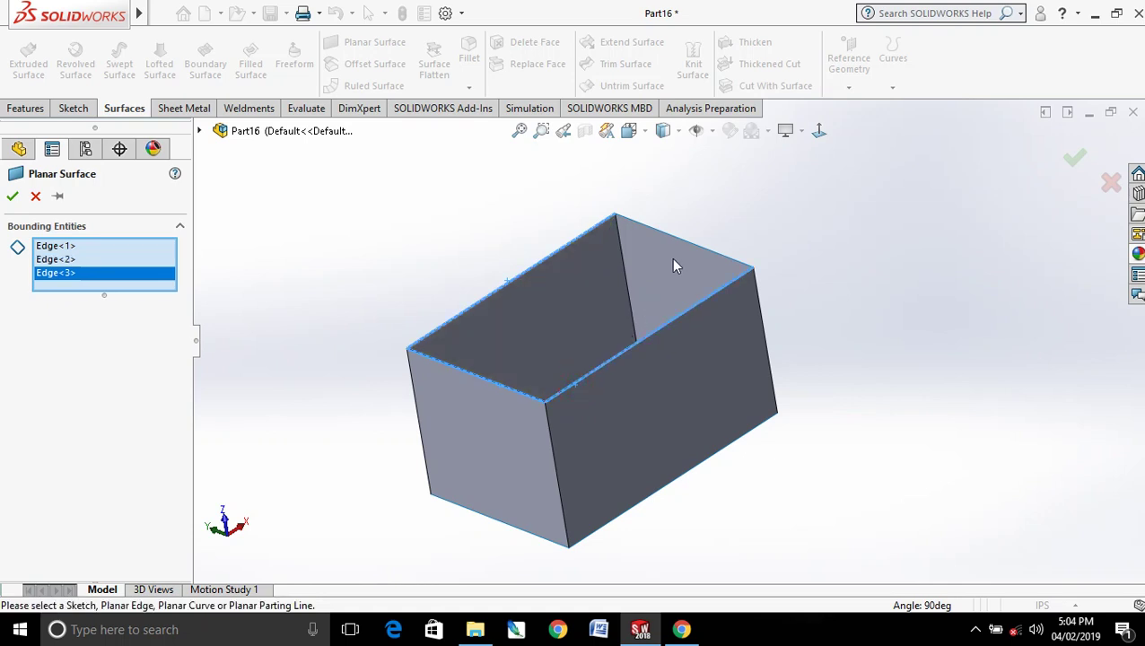
pyautogui.click(687, 248)
pyautogui.click(11, 196)
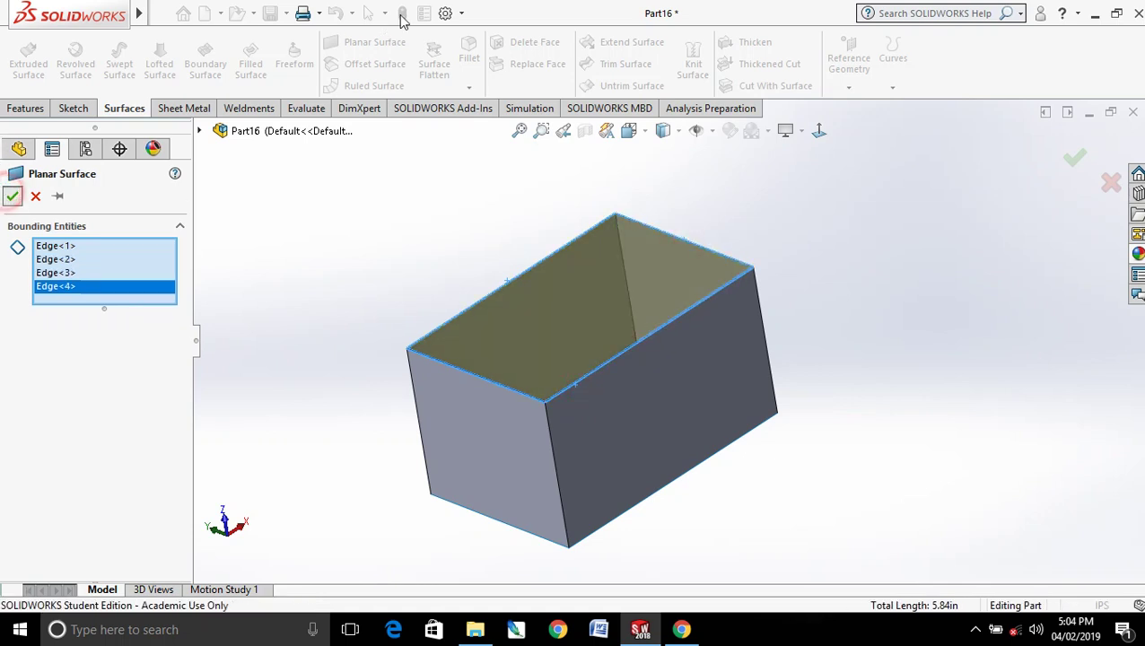
# Step: Offset four of the box's faces outward by 0.10in as a new surface
pyautogui.click(368, 63)
pyautogui.click(541, 409)
pyautogui.click(591, 429)
pyautogui.moveTo(592, 429); pyautogui.dragTo(621, 416, button='middle')
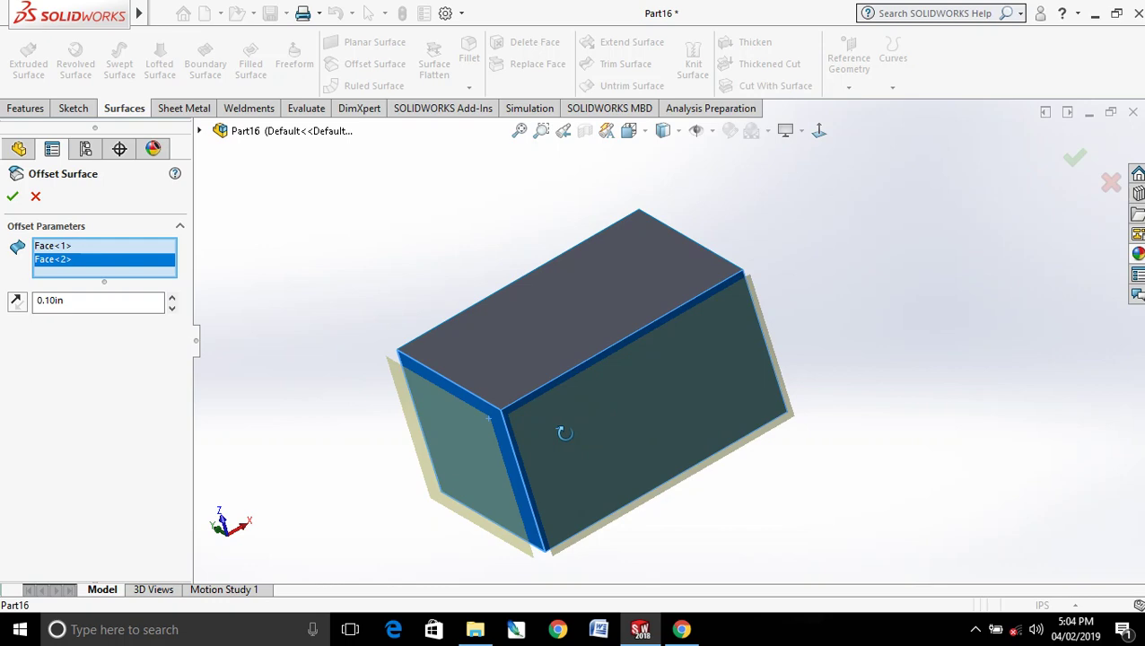
pyautogui.click(621, 416)
pyautogui.moveTo(716, 350); pyautogui.dragTo(619, 444, button='middle')
pyautogui.click(628, 359)
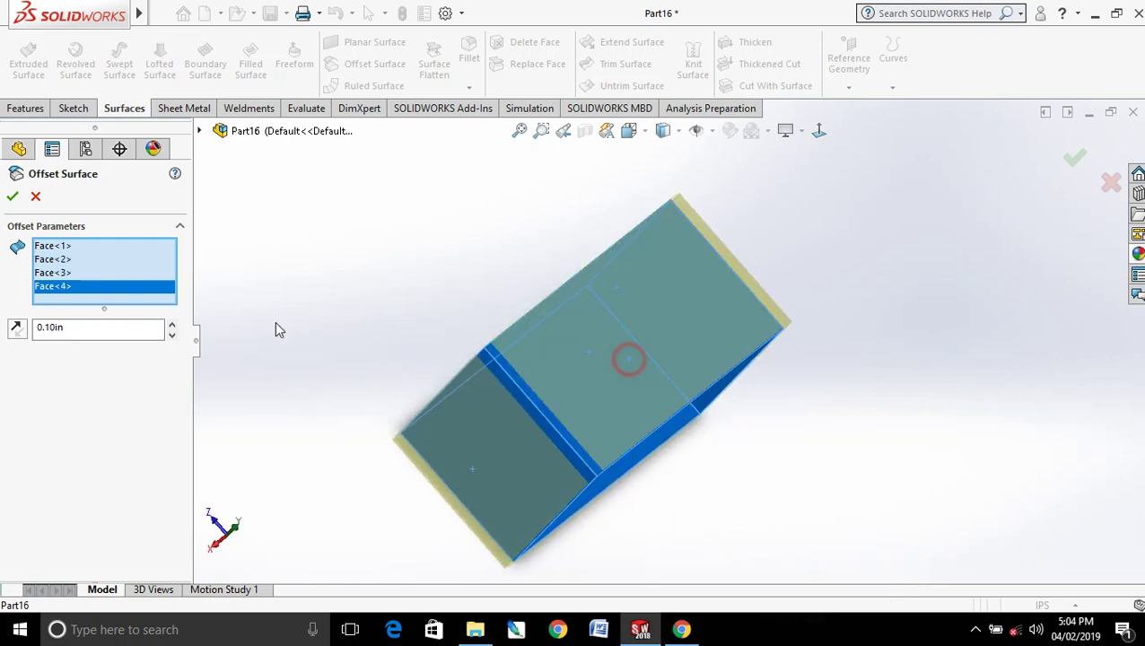
pyautogui.click(13, 197)
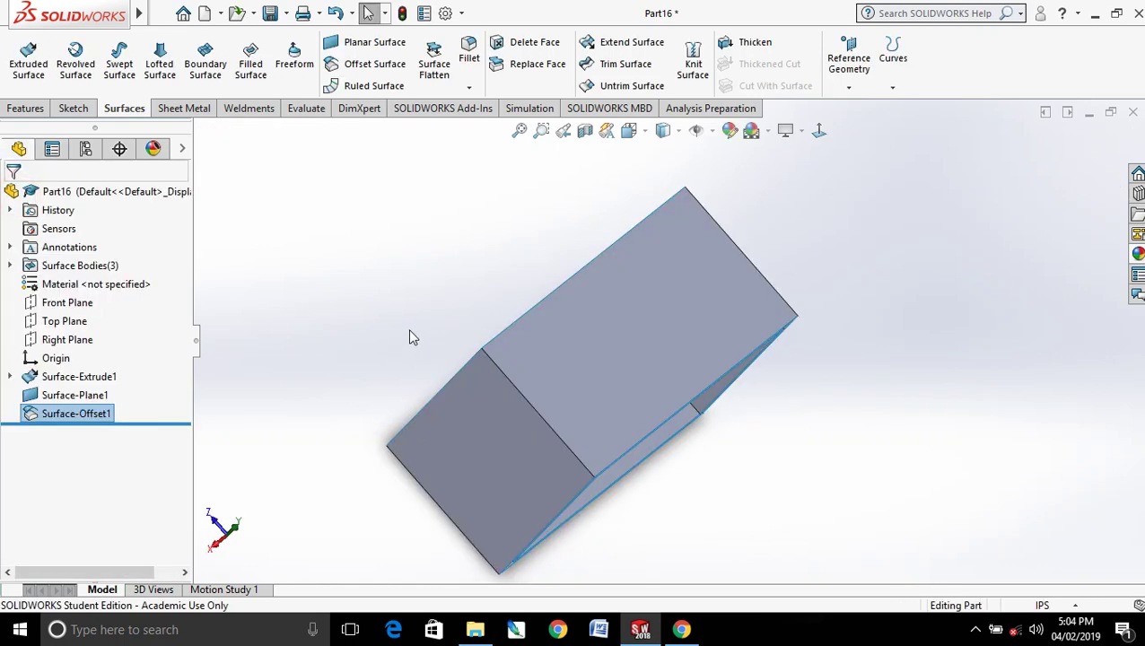
pyautogui.moveTo(410, 337)
pyautogui.mouseDown(button='middle')
pyautogui.moveTo(925, 339)
pyautogui.moveTo(723, 345)
pyautogui.moveTo(720, 420)
pyautogui.moveTo(780, 391)
pyautogui.moveTo(813, 396)
pyautogui.moveTo(799, 363)
pyautogui.mouseUp(button='middle')
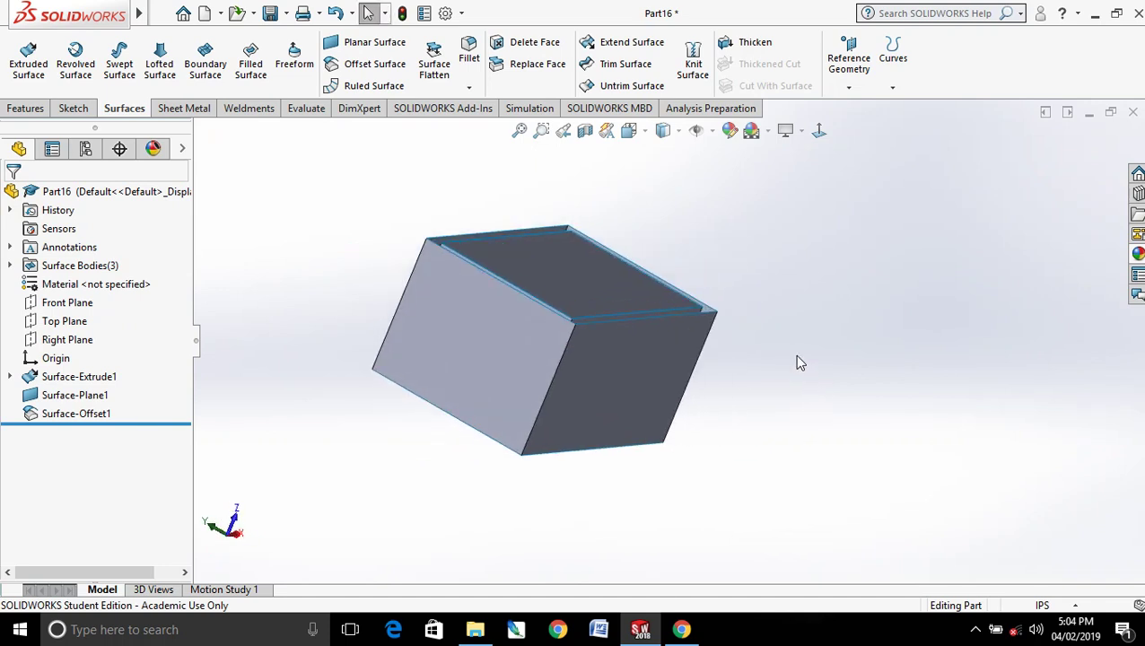
# Step: Delete three faces of the offset copy with plain Delete Face, leaving one wall
pyautogui.click(527, 43)
pyautogui.moveTo(721, 391)
pyautogui.mouseDown(button='middle')
pyautogui.moveTo(678, 388)
pyautogui.moveTo(661, 446)
pyautogui.moveTo(493, 342)
pyautogui.mouseUp(button='middle')
pyautogui.click(406, 375)
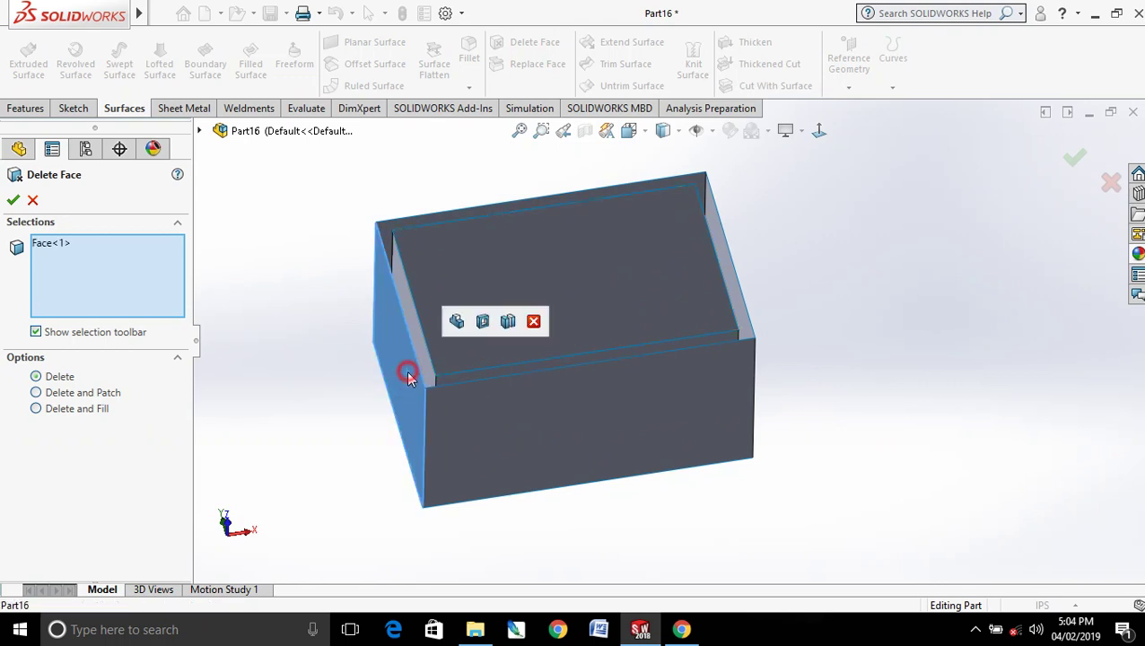
pyautogui.click(487, 321)
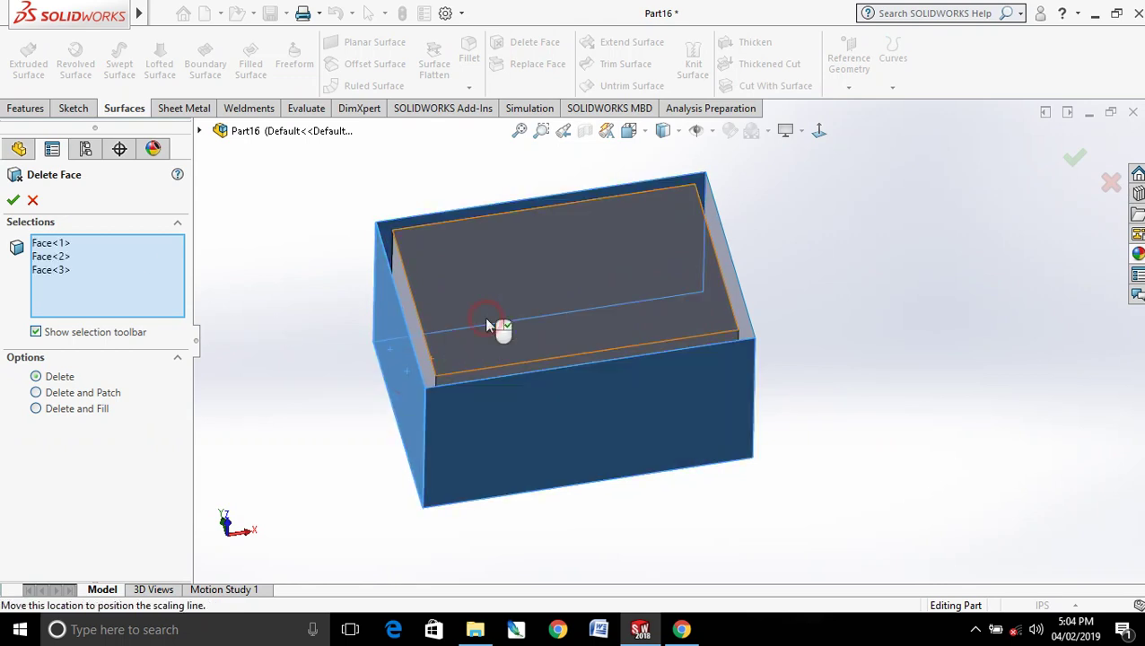
pyautogui.click(55, 381)
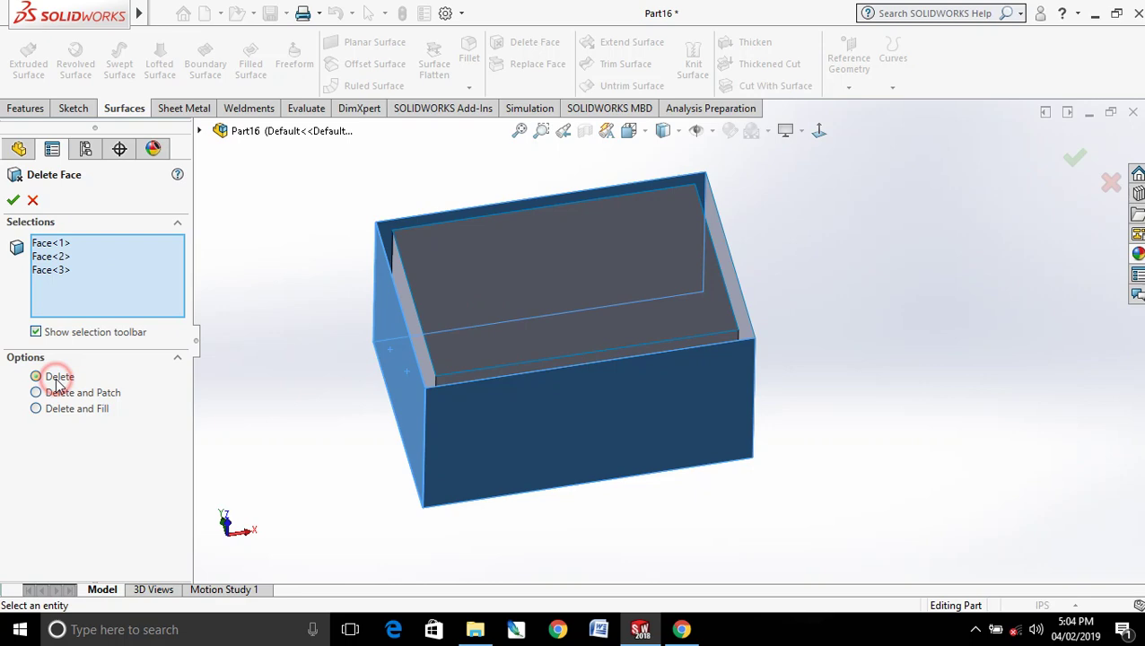
pyautogui.click(14, 203)
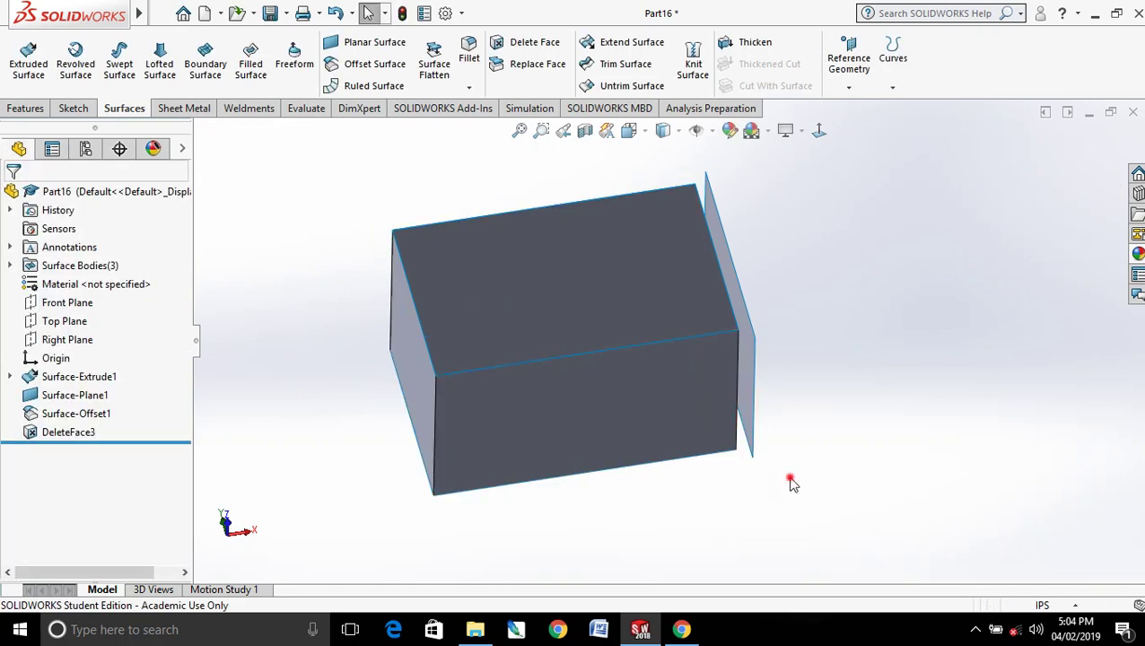
pyautogui.moveTo(792, 480)
pyautogui.mouseDown(button='middle')
pyautogui.moveTo(820, 391)
pyautogui.moveTo(892, 431)
pyautogui.moveTo(736, 486)
pyautogui.moveTo(690, 576)
pyautogui.moveTo(748, 568)
pyautogui.mouseUp(button='middle')
pyautogui.moveTo(770, 380); pyautogui.dragTo(752, 334, button='middle')
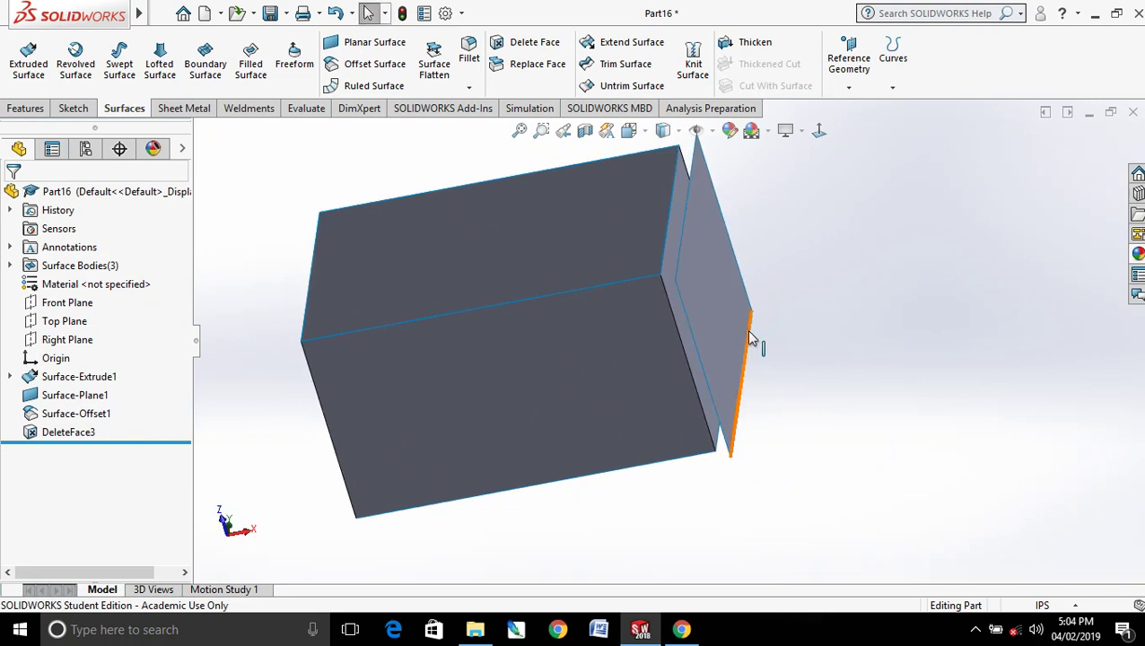
pyautogui.click(752, 334)
pyautogui.click(804, 364)
pyautogui.click(529, 42)
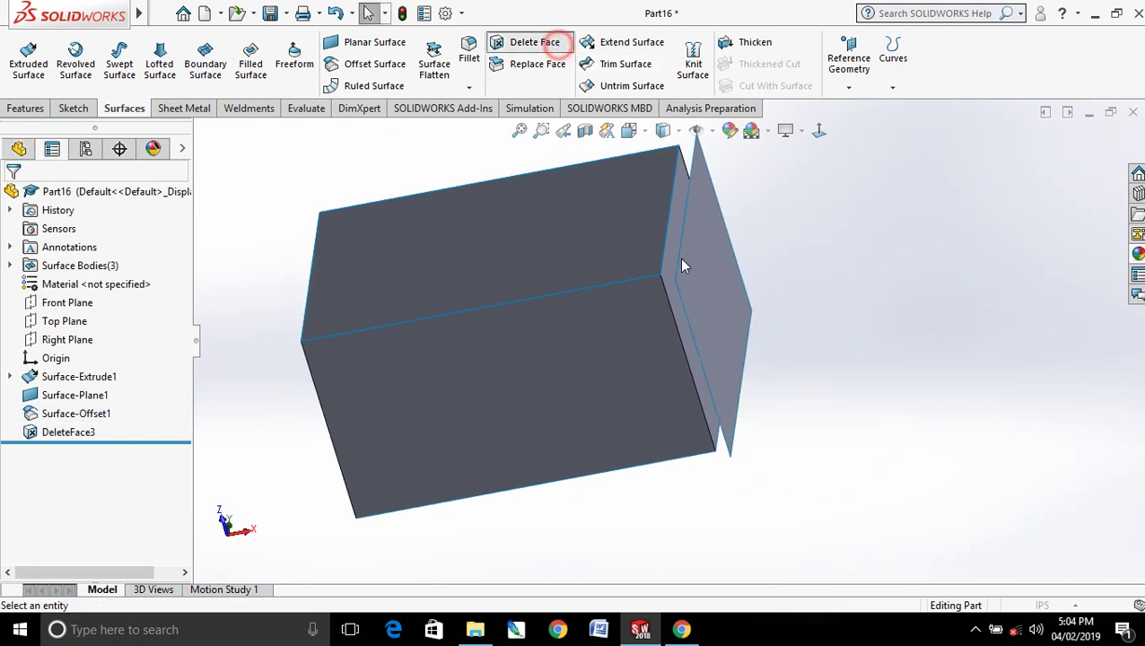
pyautogui.click(689, 279)
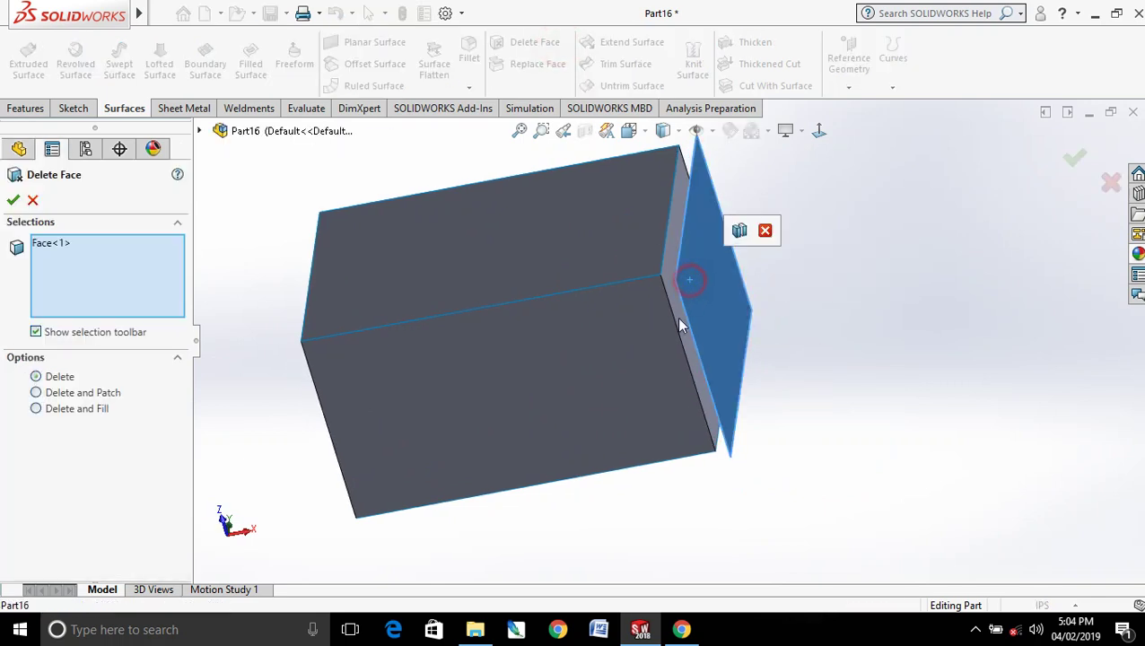
pyautogui.click(12, 203)
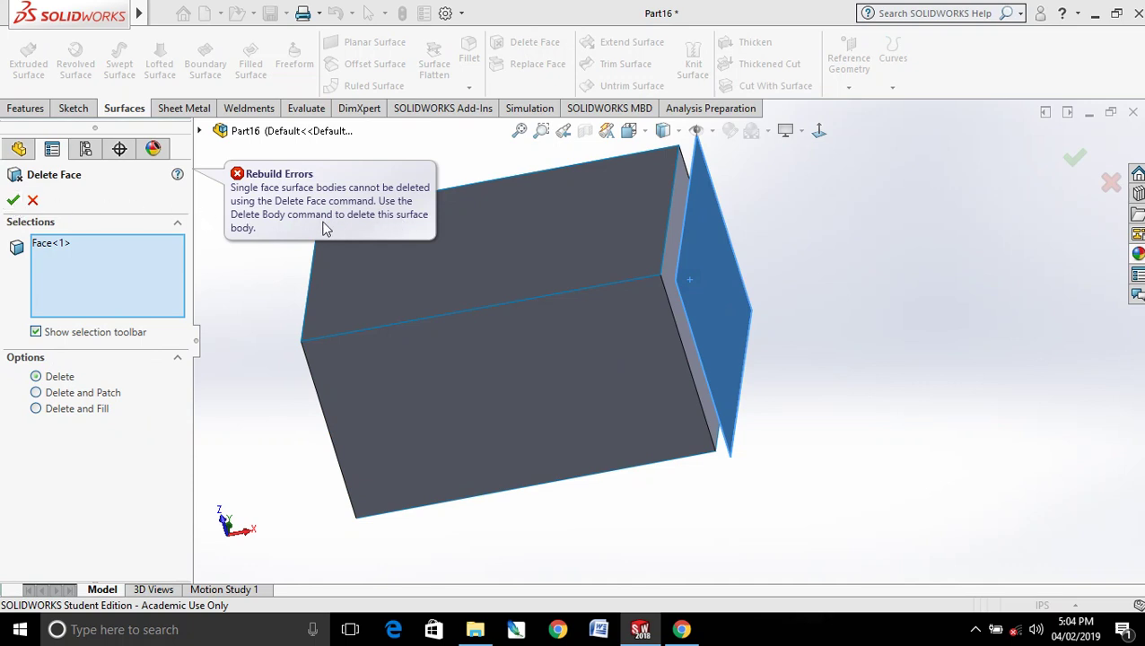
pyautogui.click(33, 200)
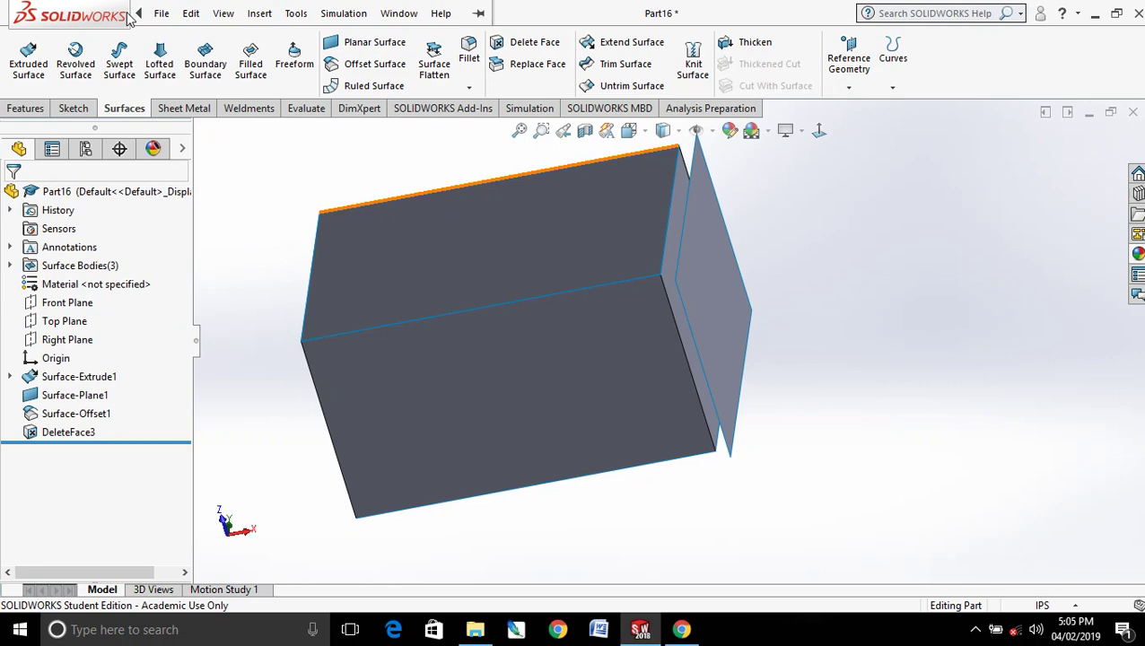
# Step: Remove the leftover thin offset panel body with Delete/Keep Body
pyautogui.click(296, 13)
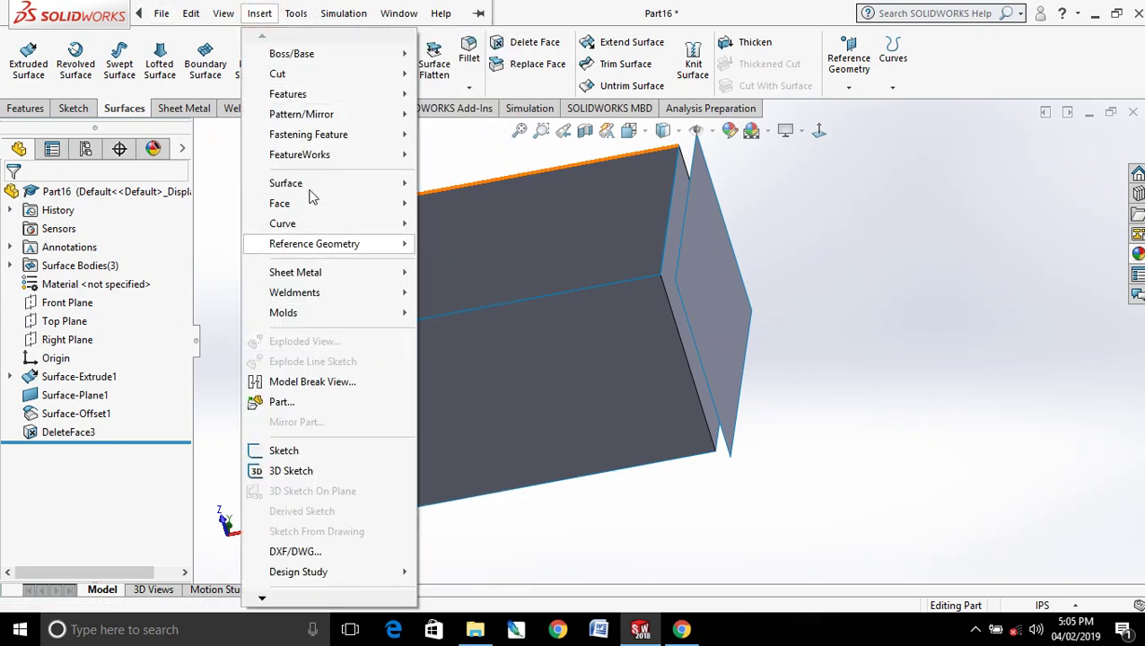
pyautogui.moveTo(288, 95)
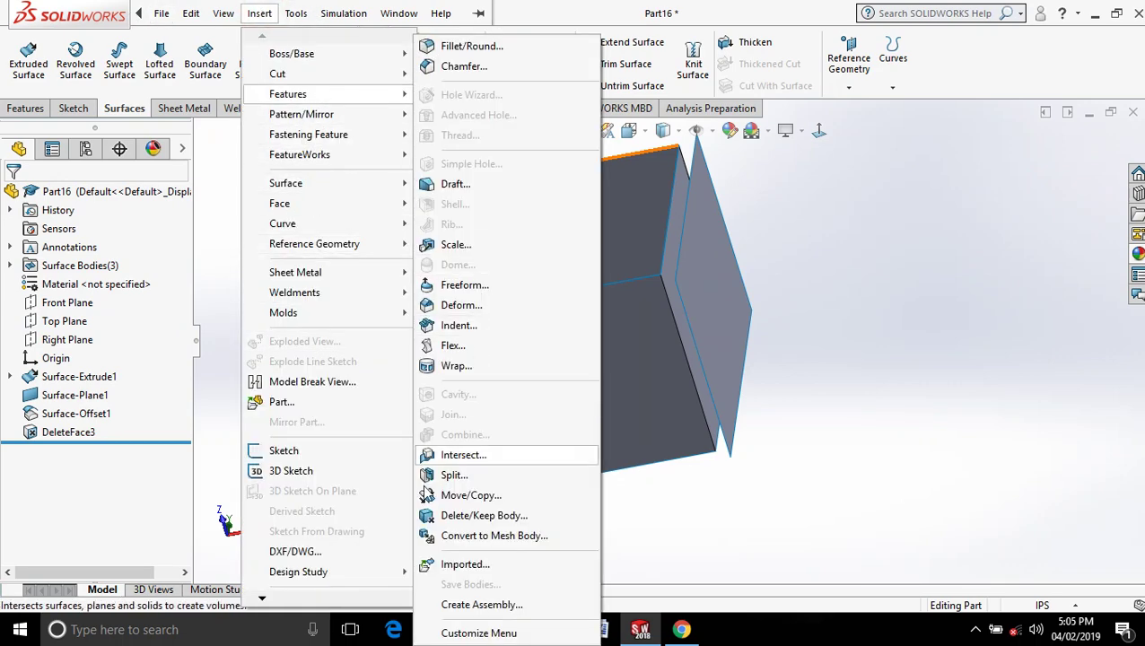
pyautogui.click(483, 516)
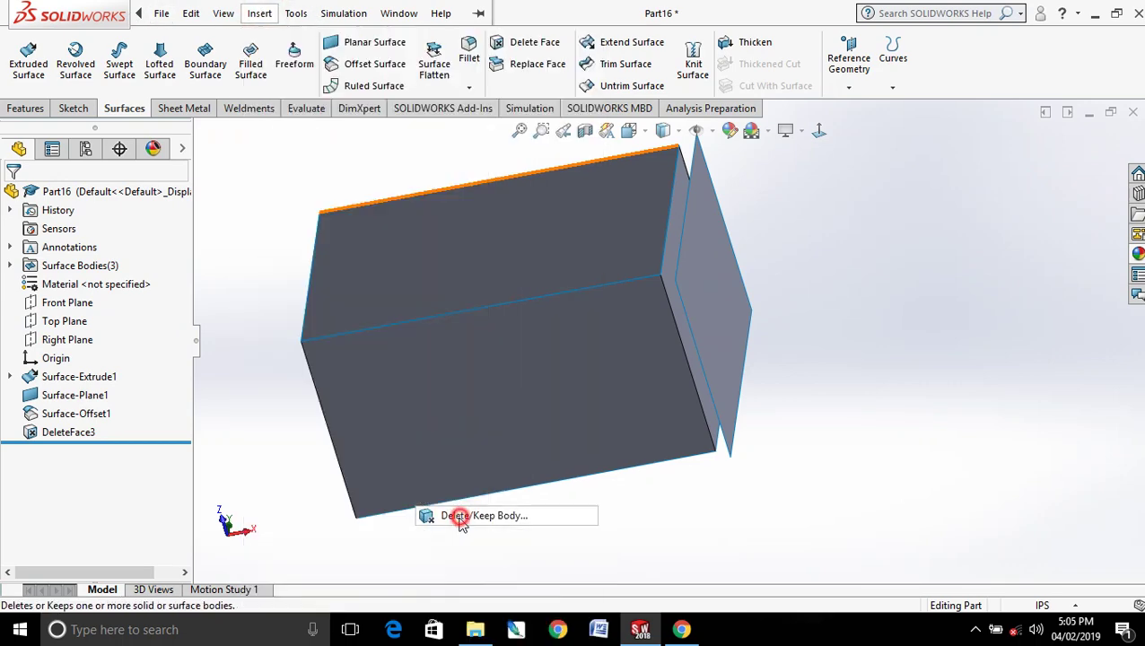
pyautogui.click(721, 255)
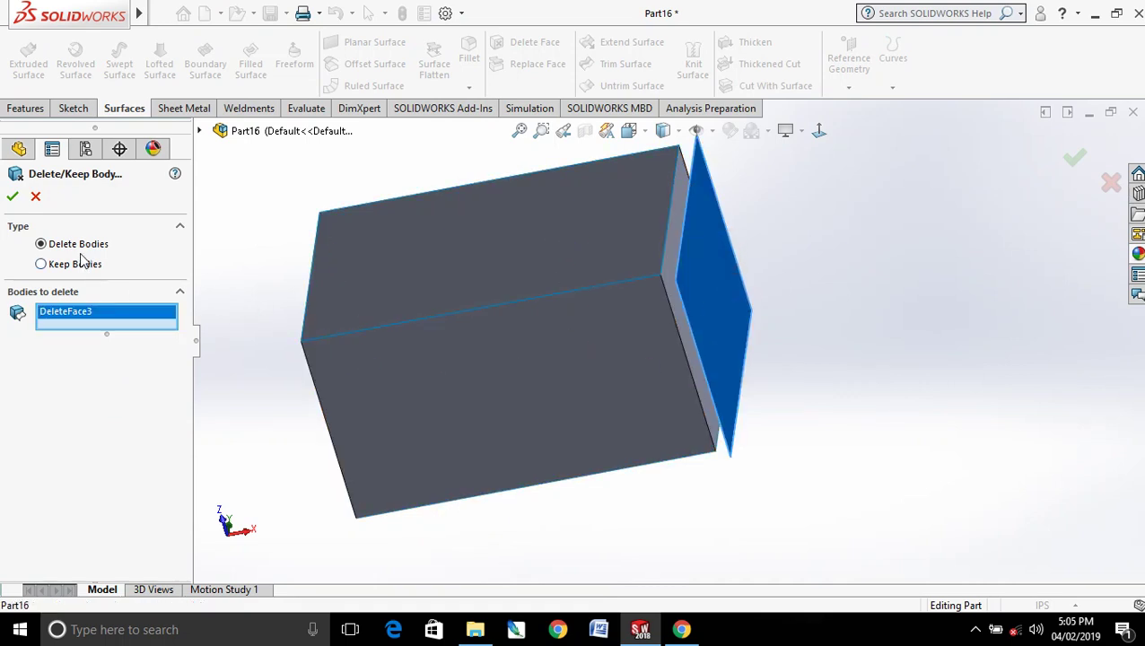
pyautogui.click(12, 197)
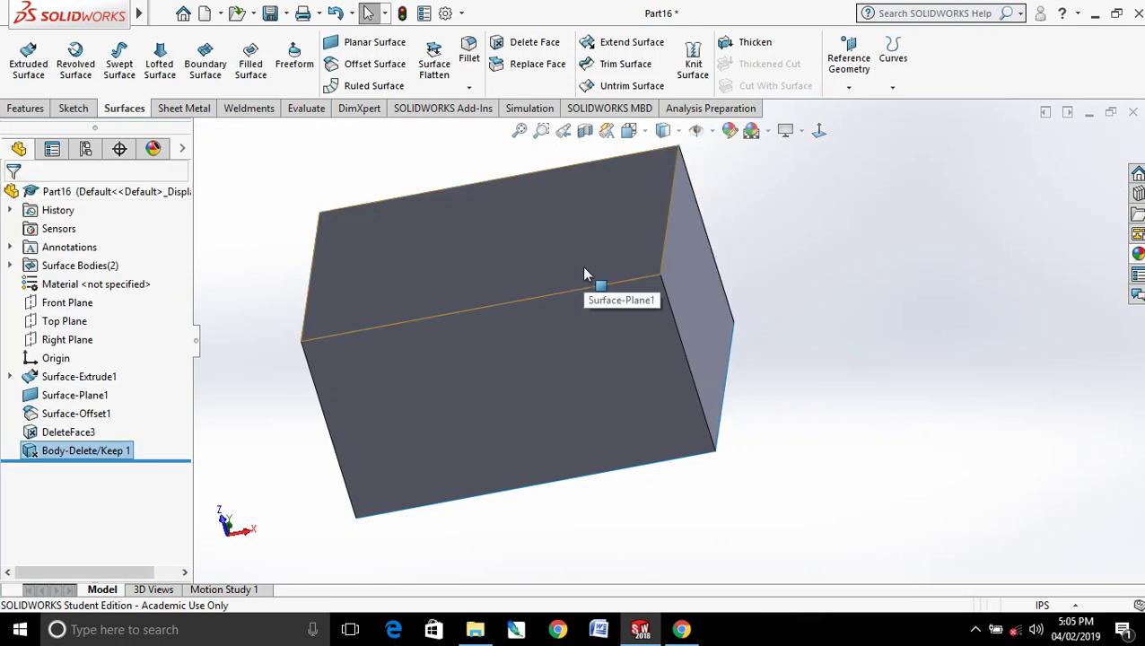